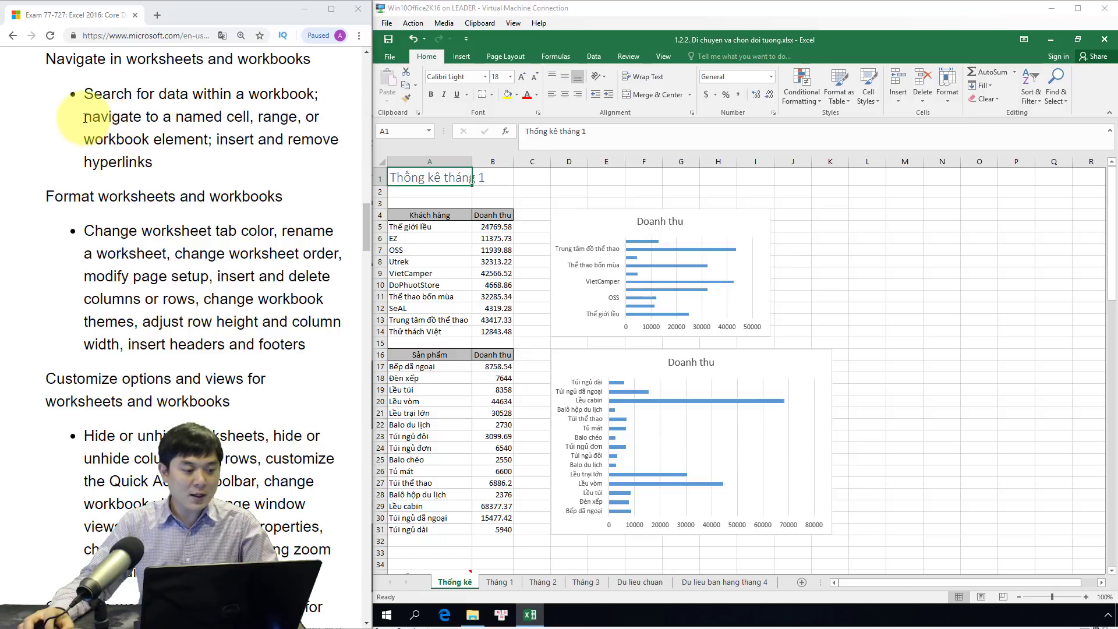
Step: Highlight the objective 'navigate to a named cell, range, or workbook element', then select Excel cell A1
drag(85, 118, 207, 140)
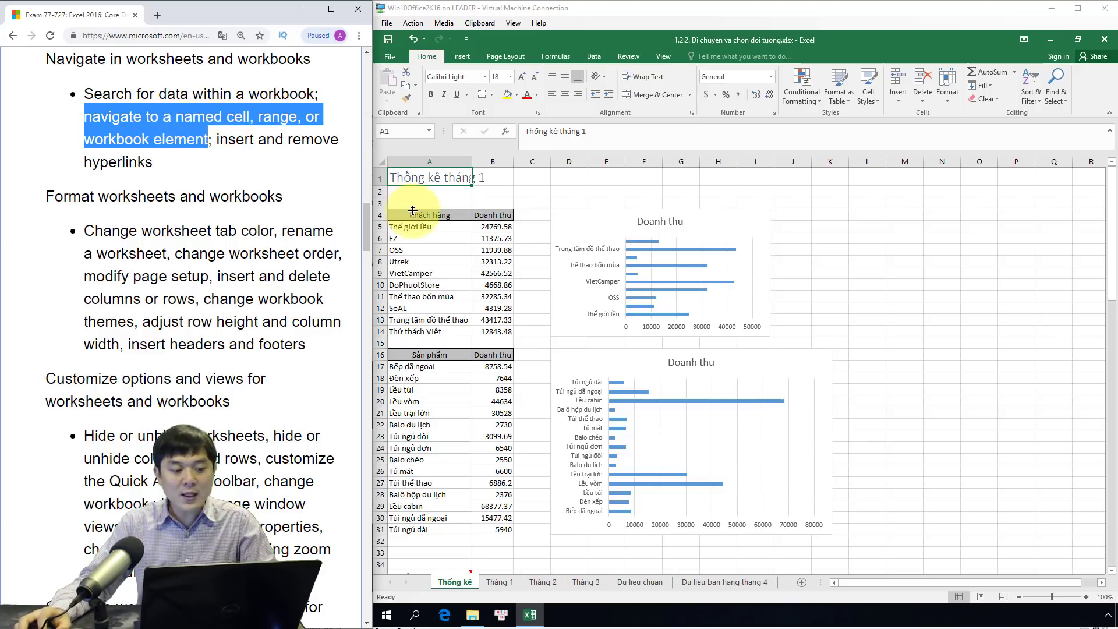
click(412, 185)
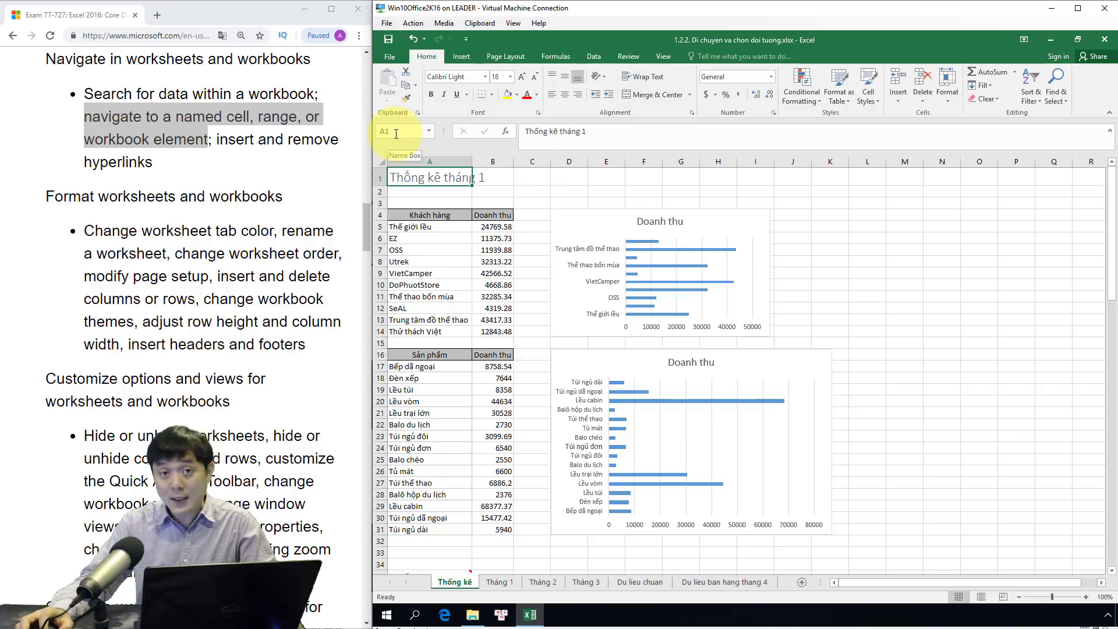
Step: From the Name Box list, jump to the month 3 customer revenue range, then to nDoanhThuSP
click(427, 132)
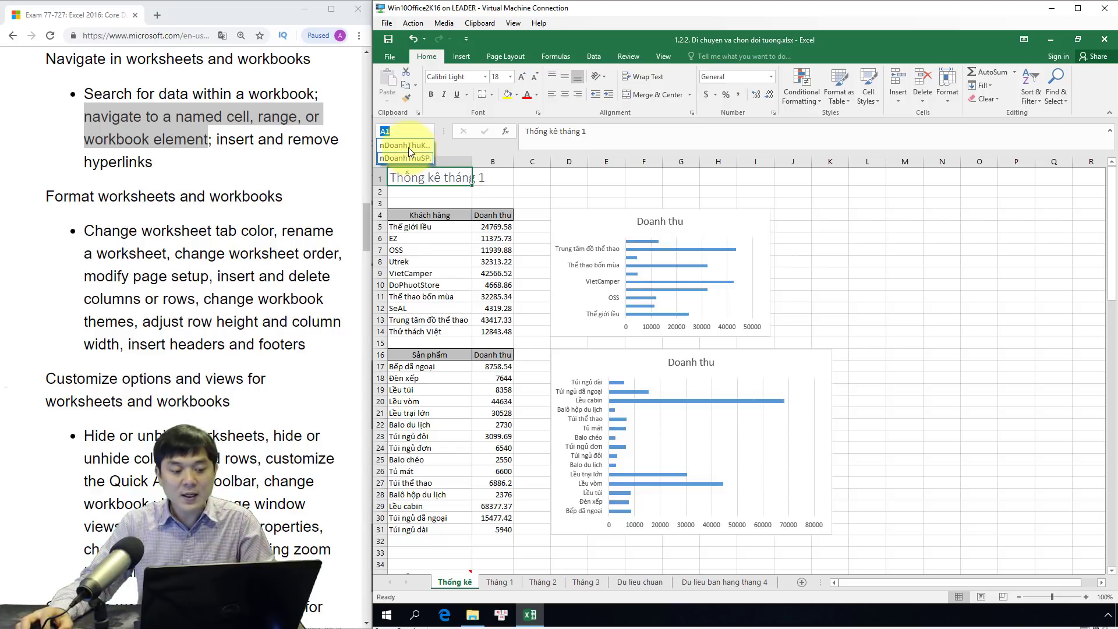
click(406, 145)
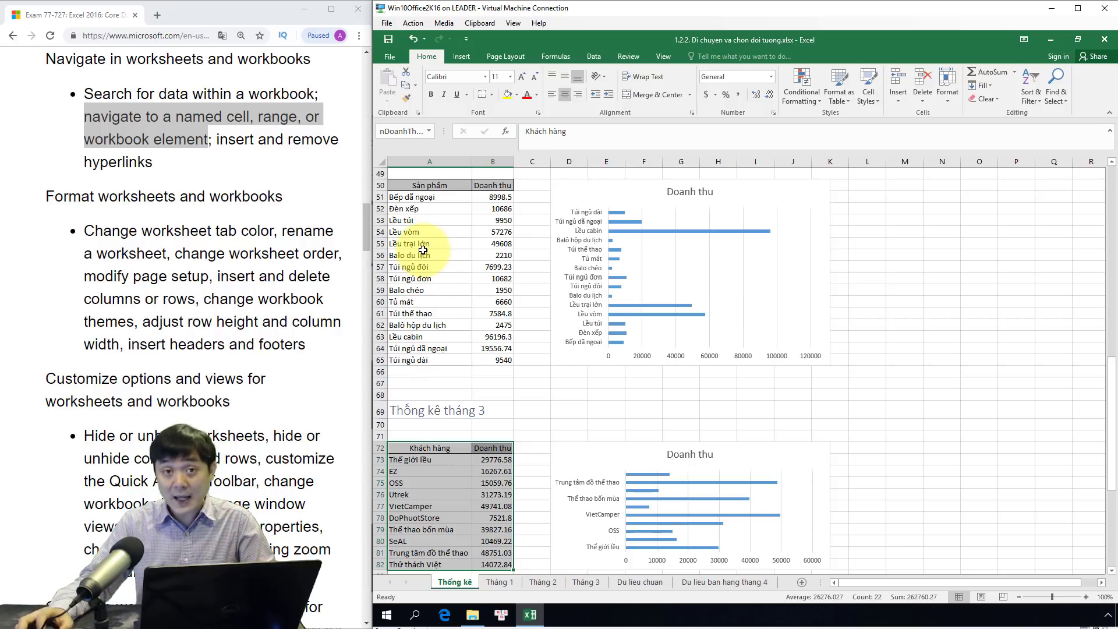
click(423, 254)
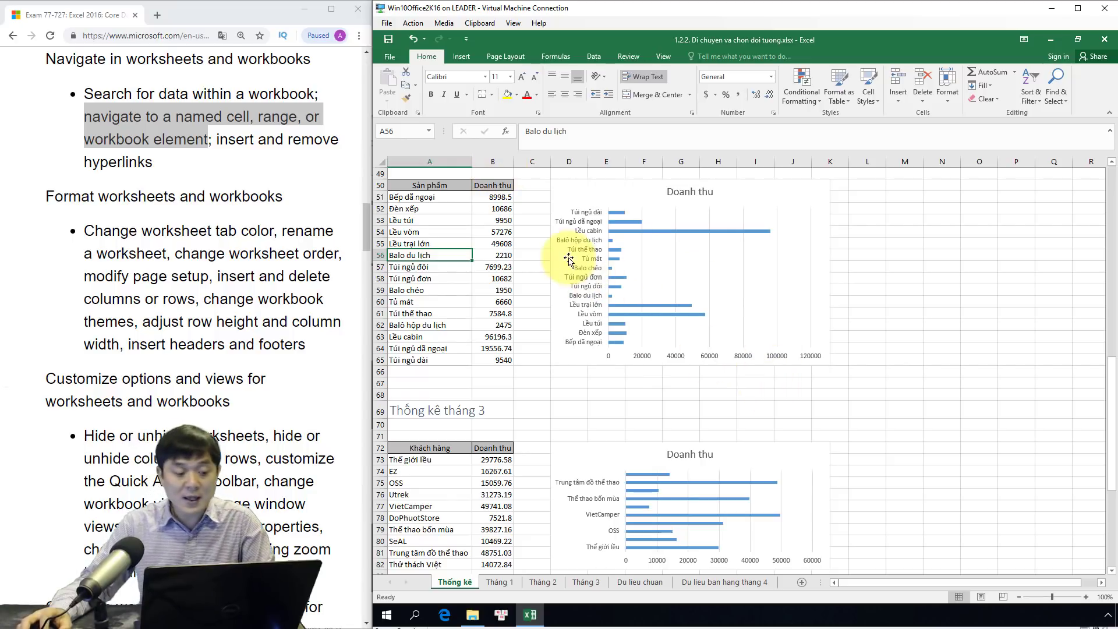
click(429, 131)
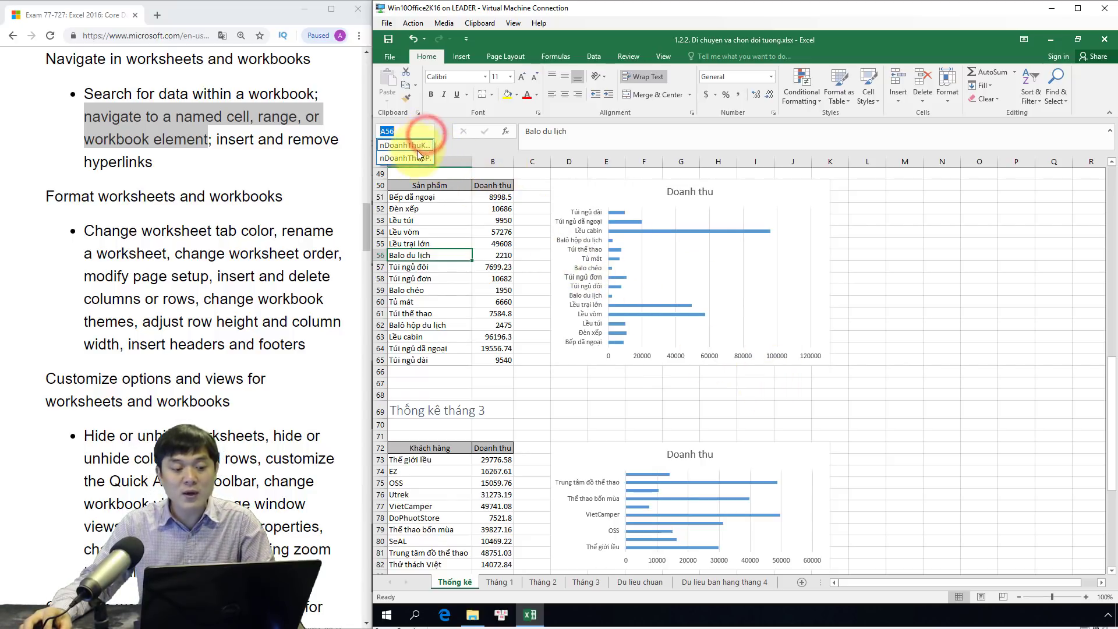
click(415, 153)
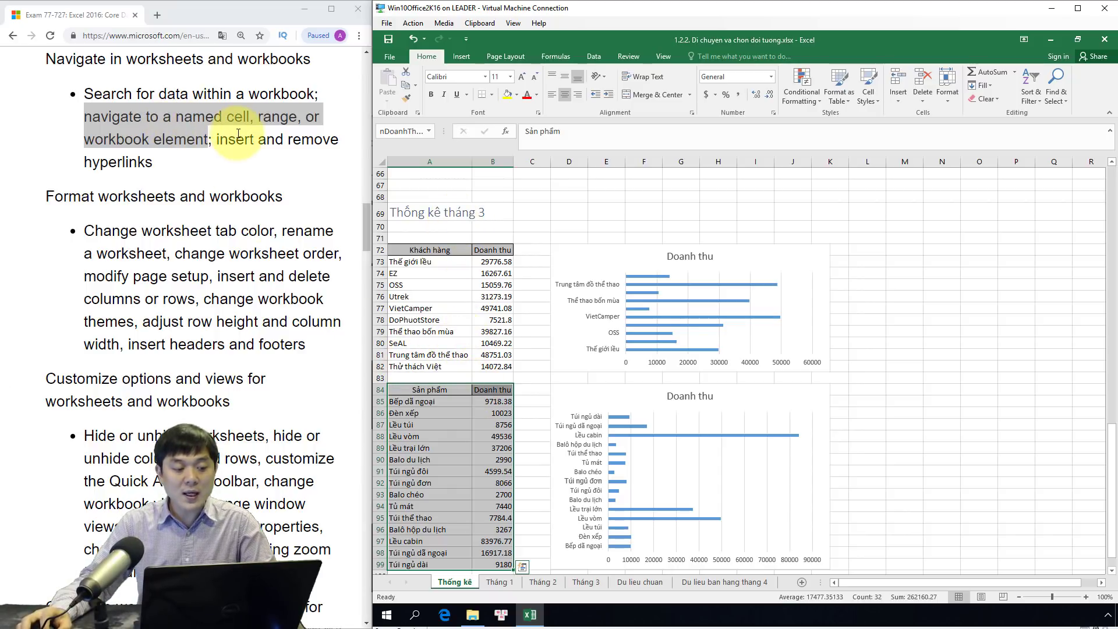
Step: Highlight the word 'range' in the exam objective, then return to the workbook at A78
click(249, 117)
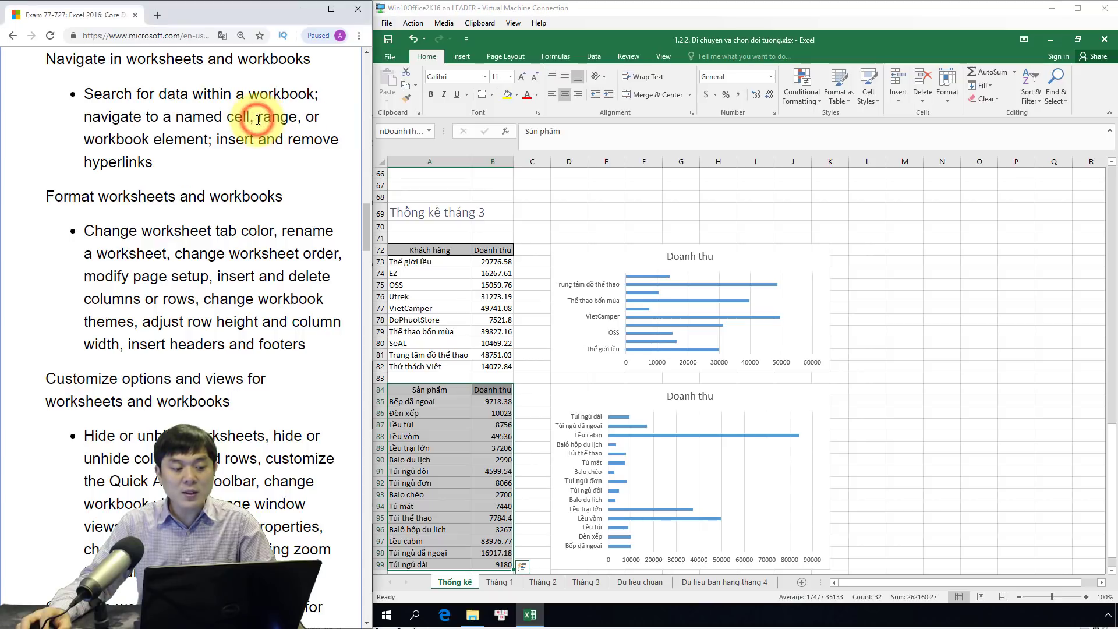
drag(257, 117, 298, 116)
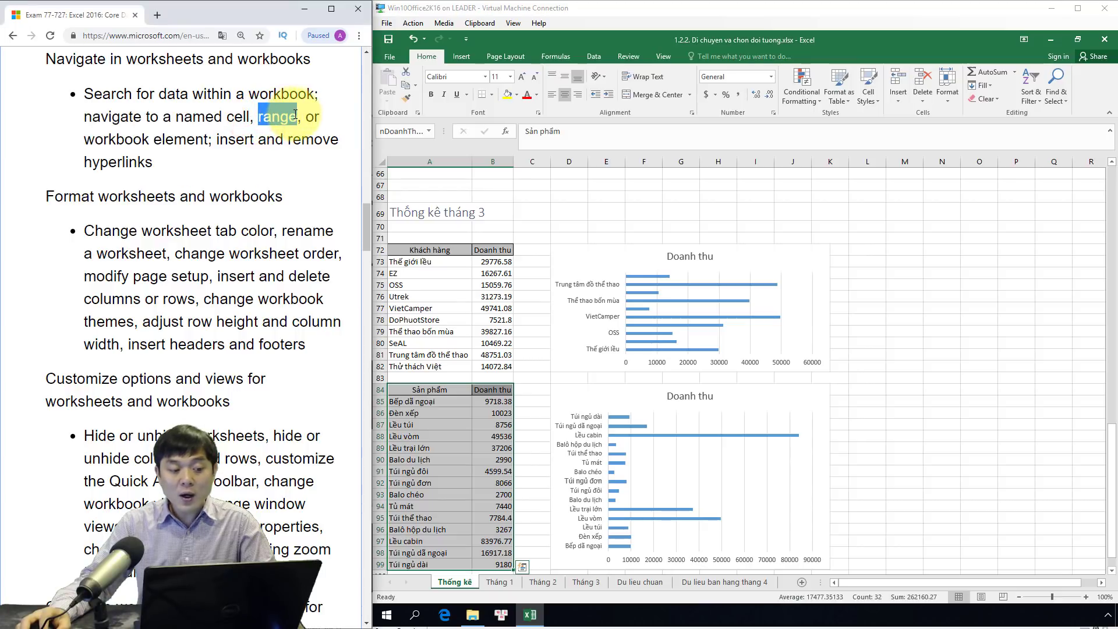
click(456, 316)
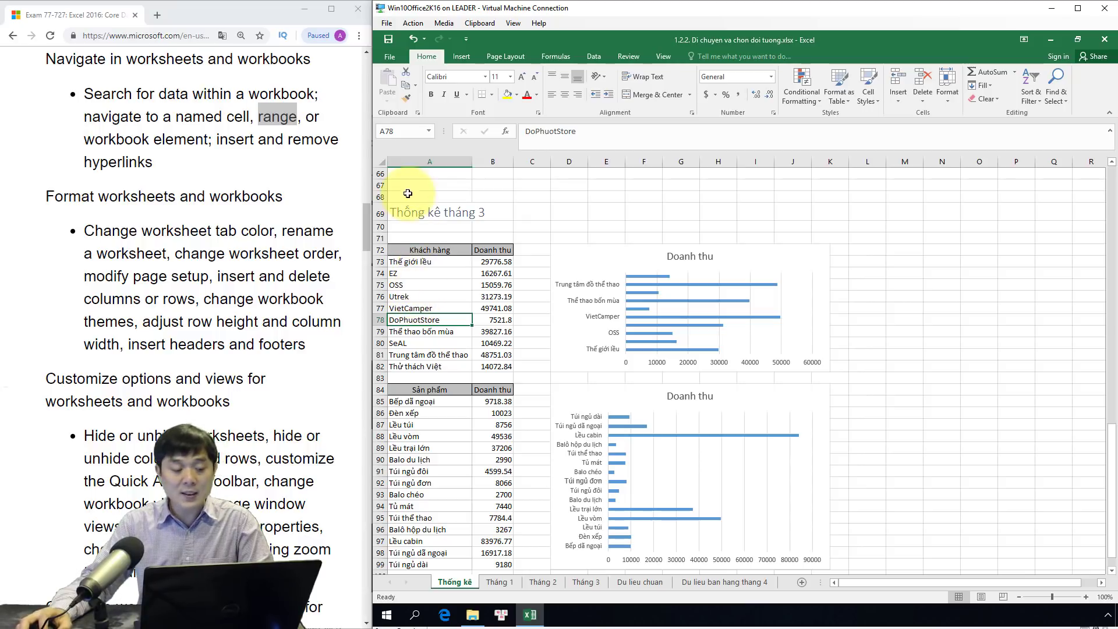
Step: Jump to cell A500 through the Name Box, then select range B4:F20
click(401, 128)
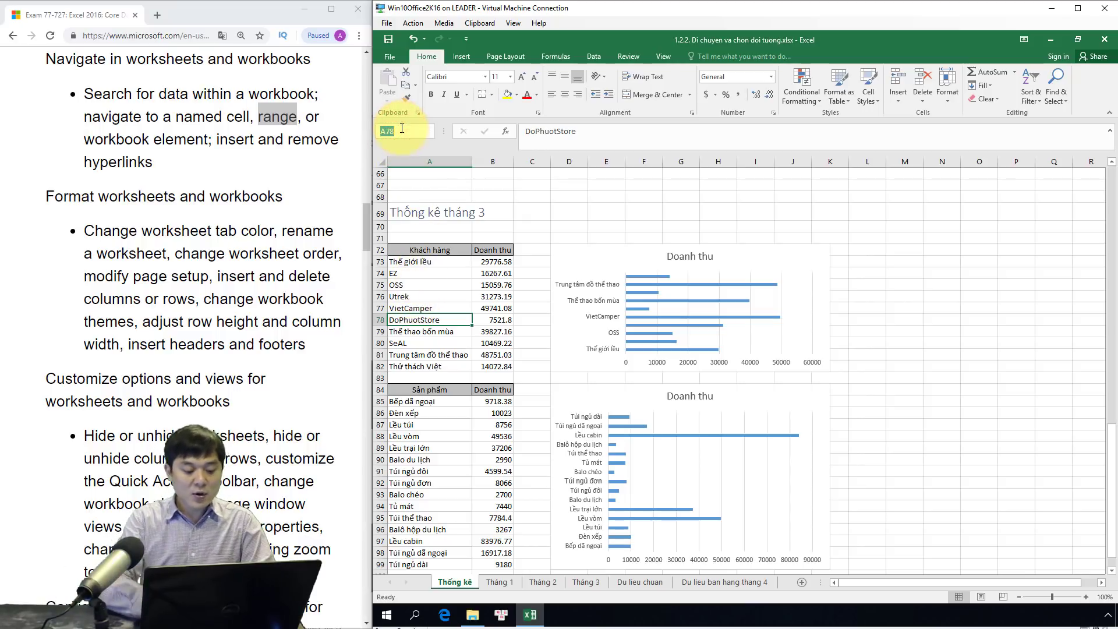
text(A500)
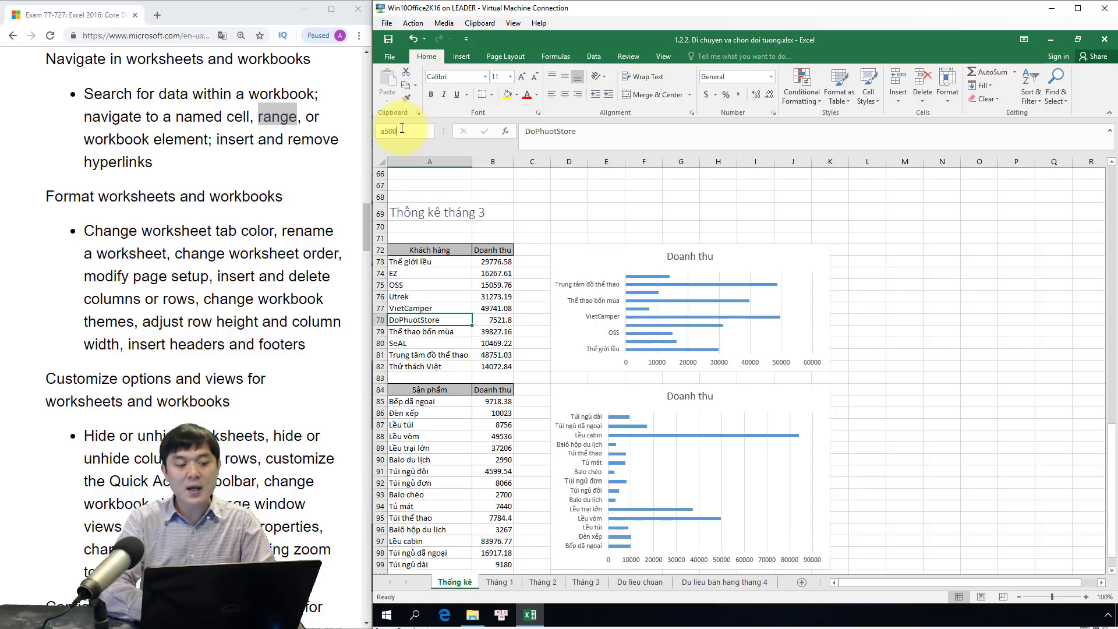
key(Return)
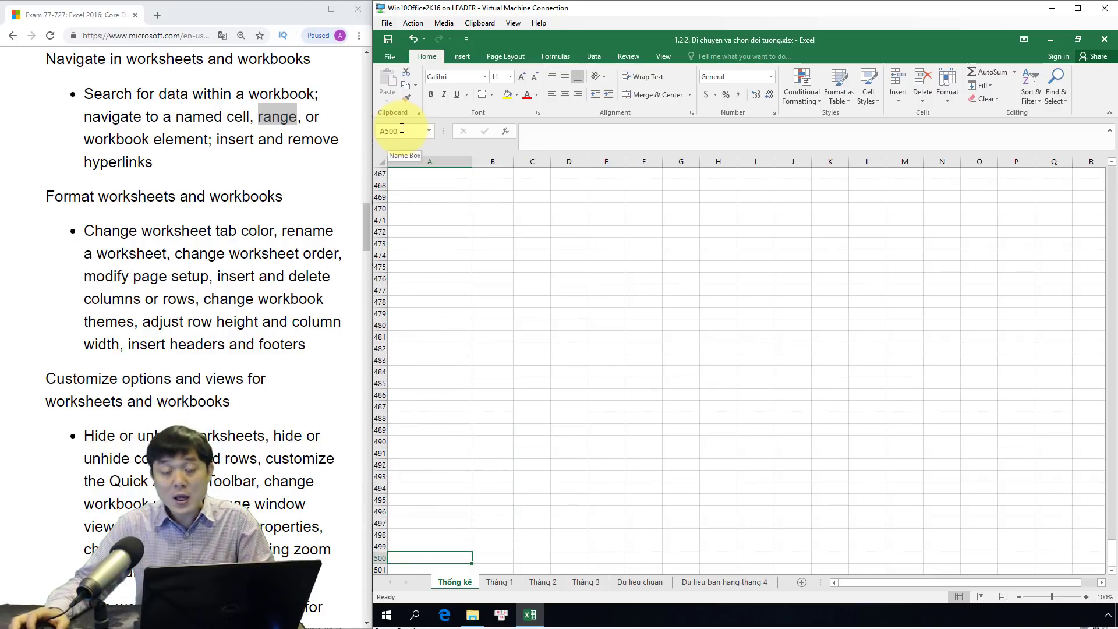
scroll(603, 367, up, 13)
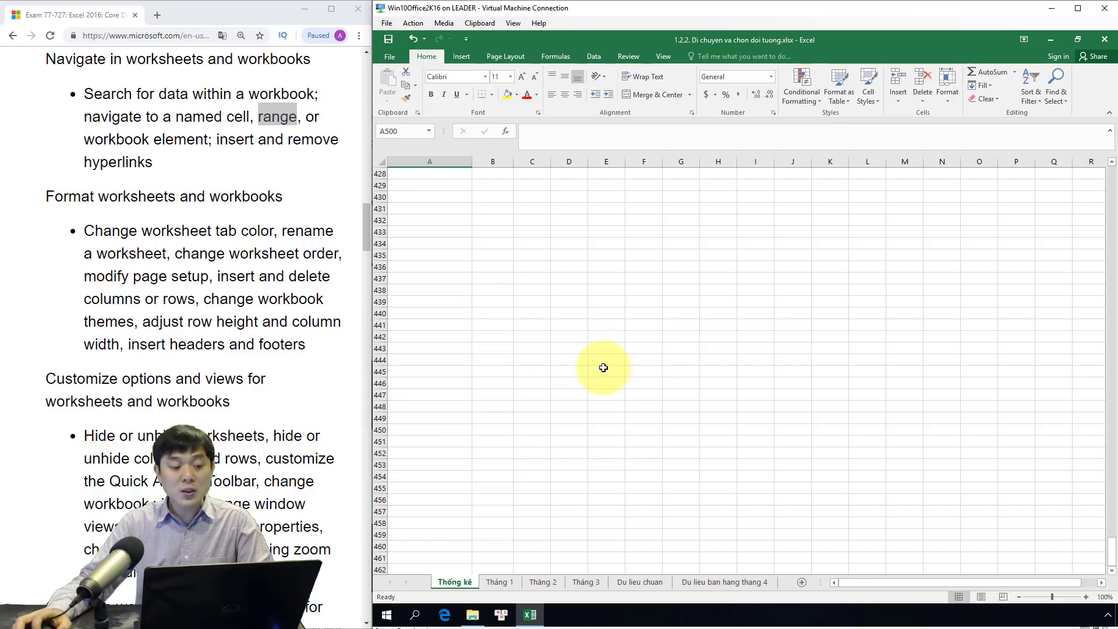
click(407, 132)
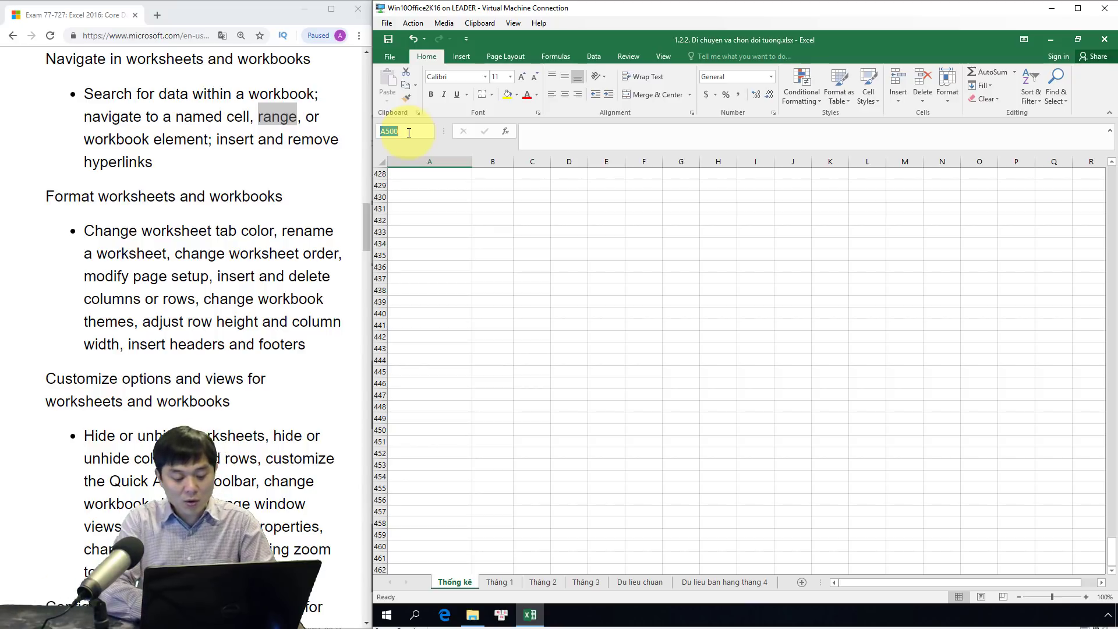
text(B4:)
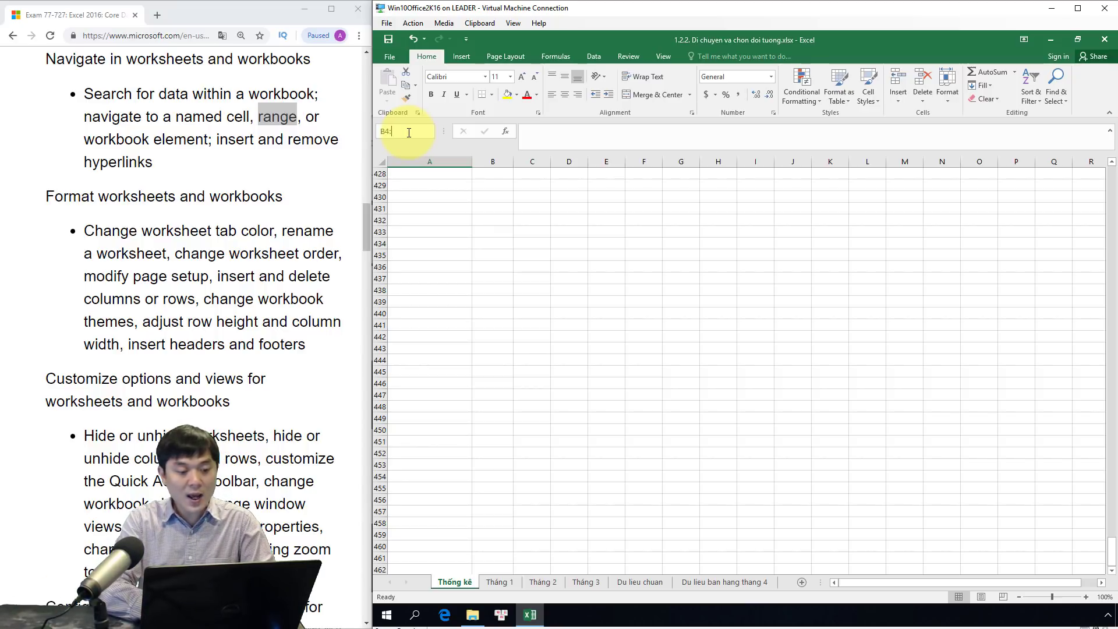
text(F20)
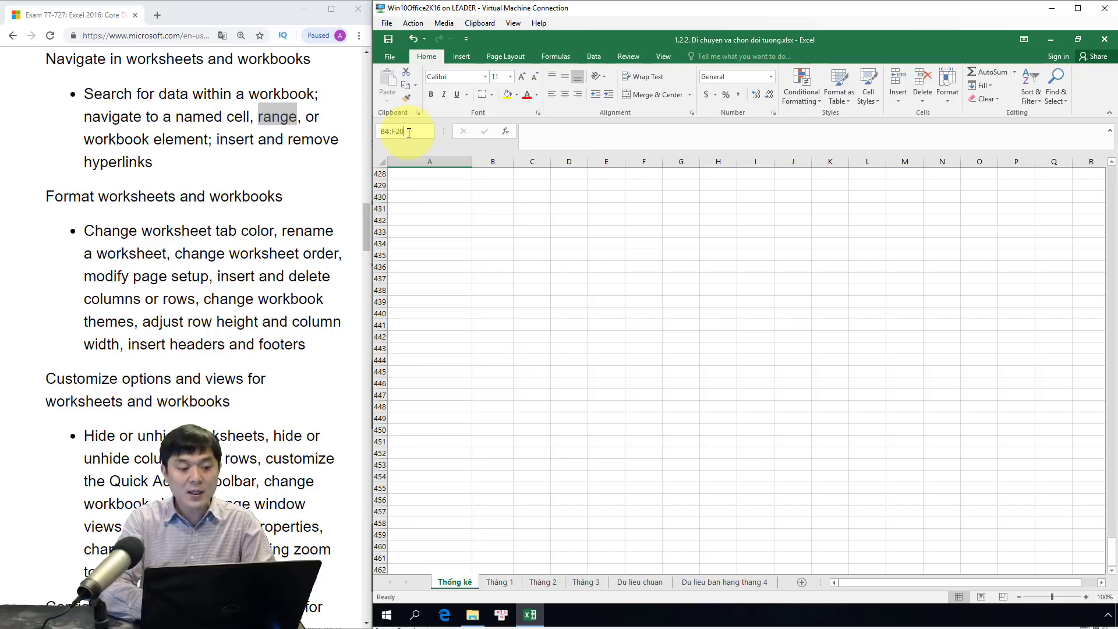
key(Return)
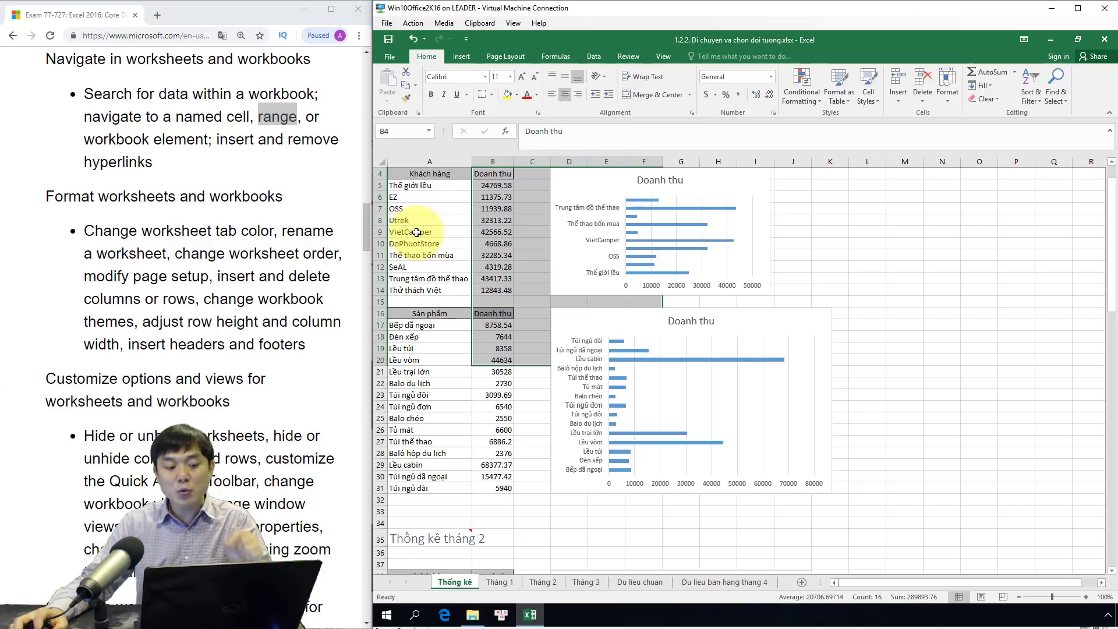
click(417, 233)
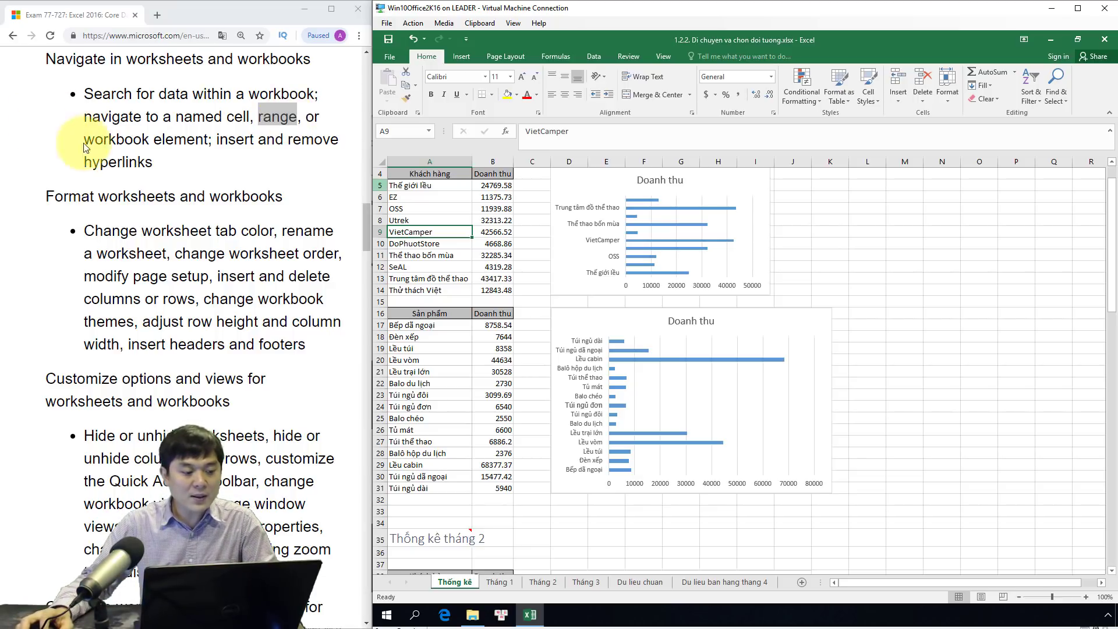
drag(85, 139, 209, 136)
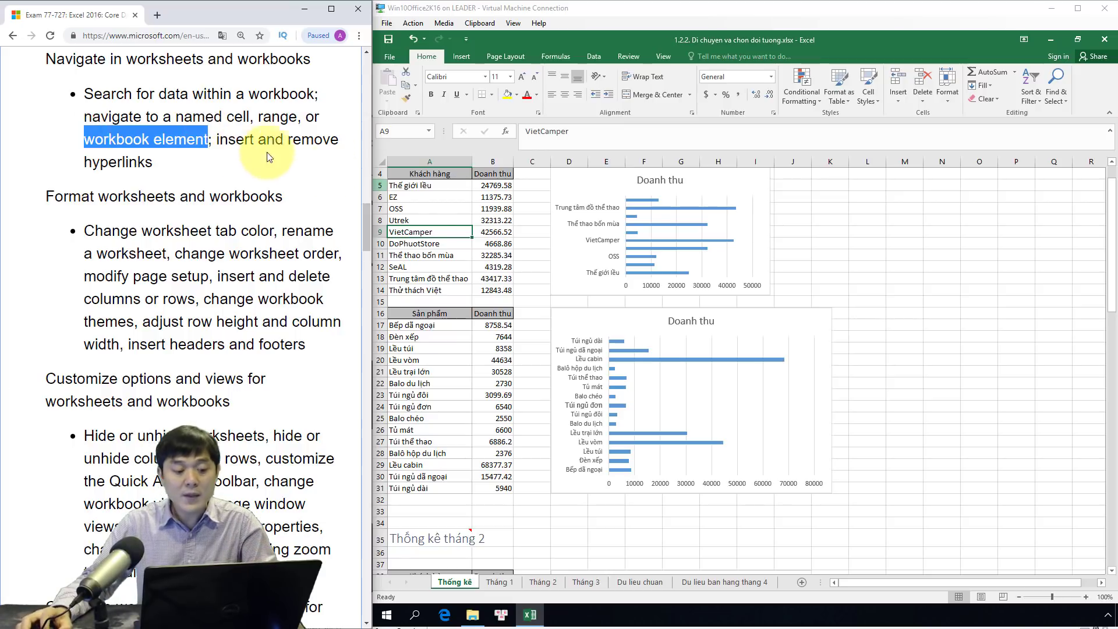
click(455, 211)
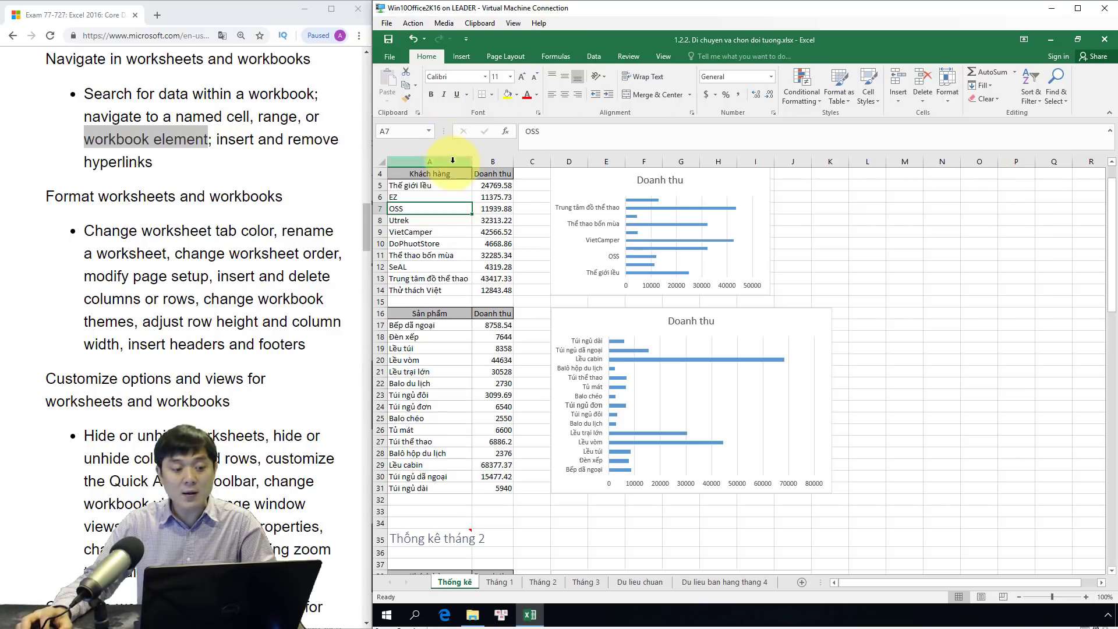
Step: Select all 75 formula cells on Thống kê with Find & Select > Formulas
click(1058, 95)
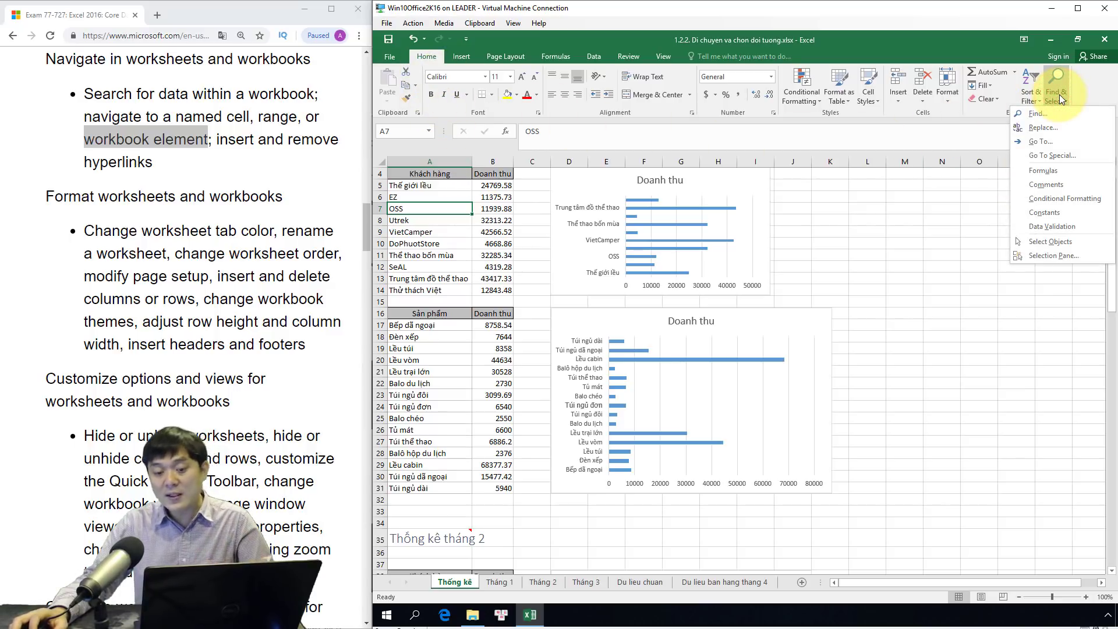
click(1053, 169)
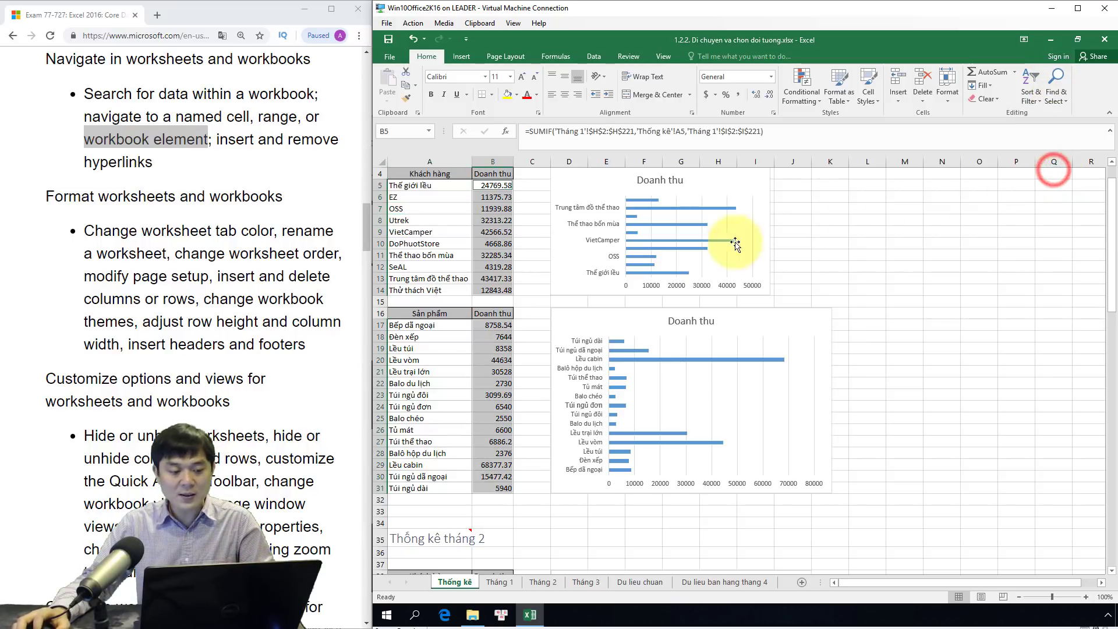
scroll(494, 439, down, 3)
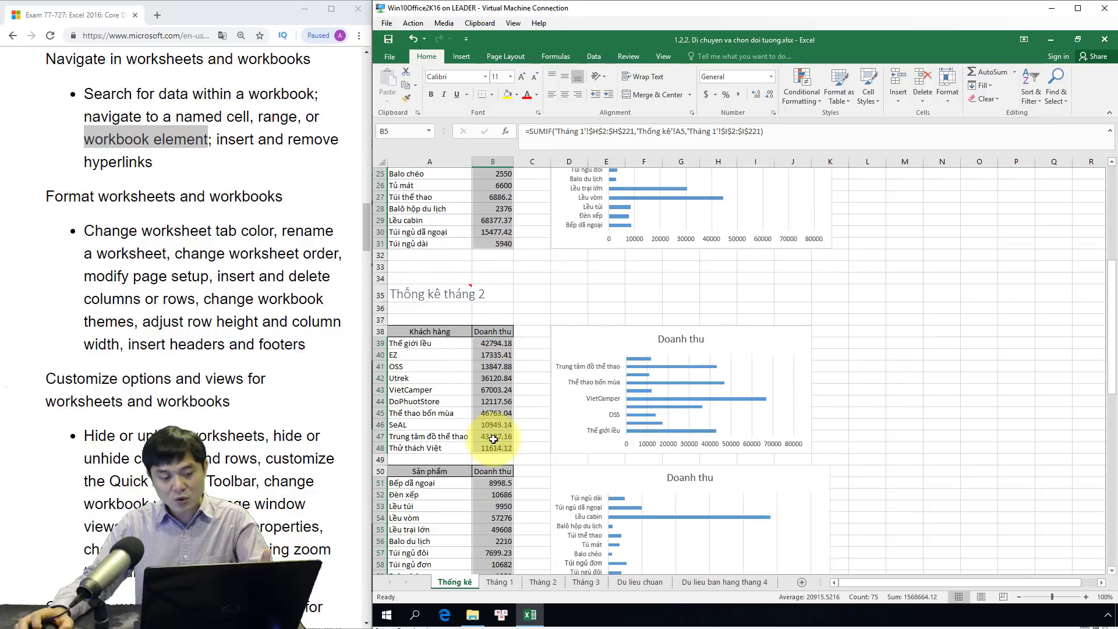
scroll(494, 438, up, 4)
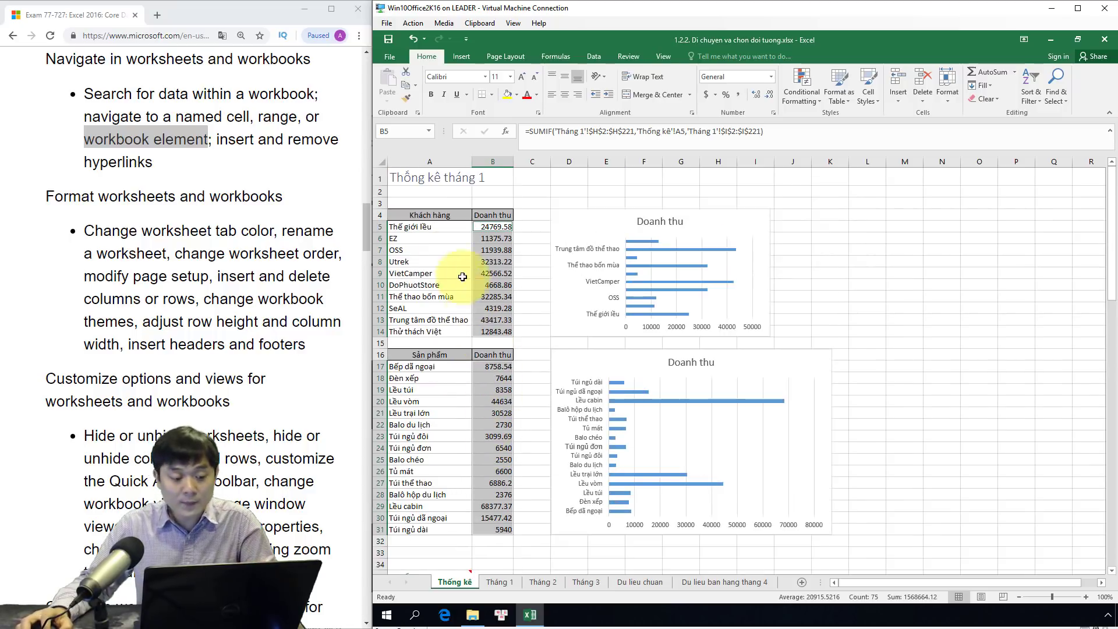
Step: Jump to commented cell A35 via Find & Select > Comments, read its note, then select A10
click(414, 179)
click(1054, 98)
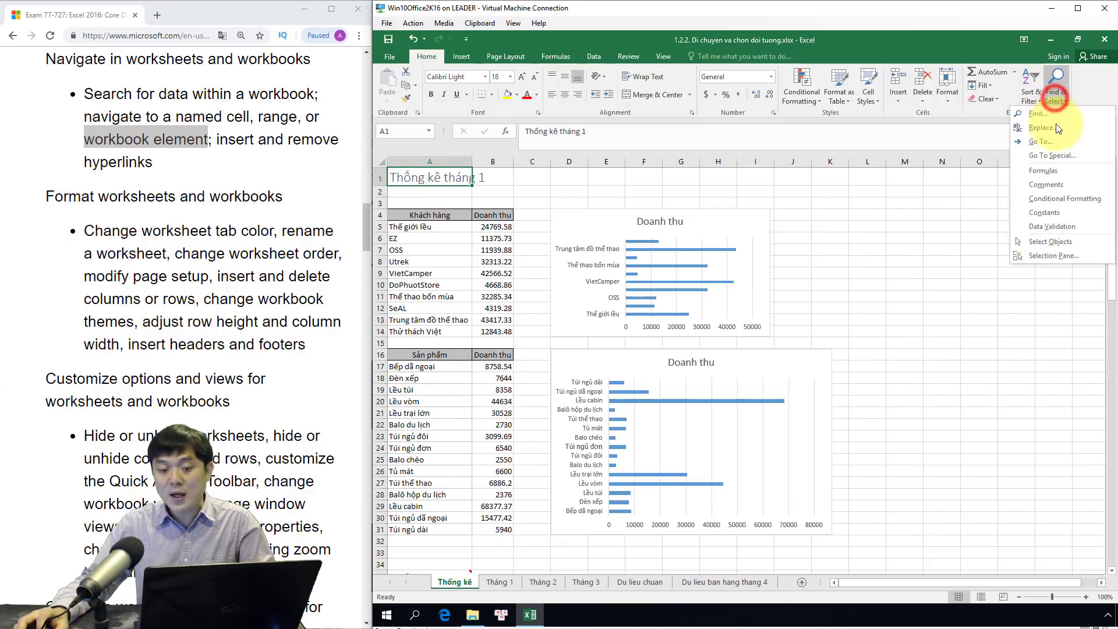
click(1062, 182)
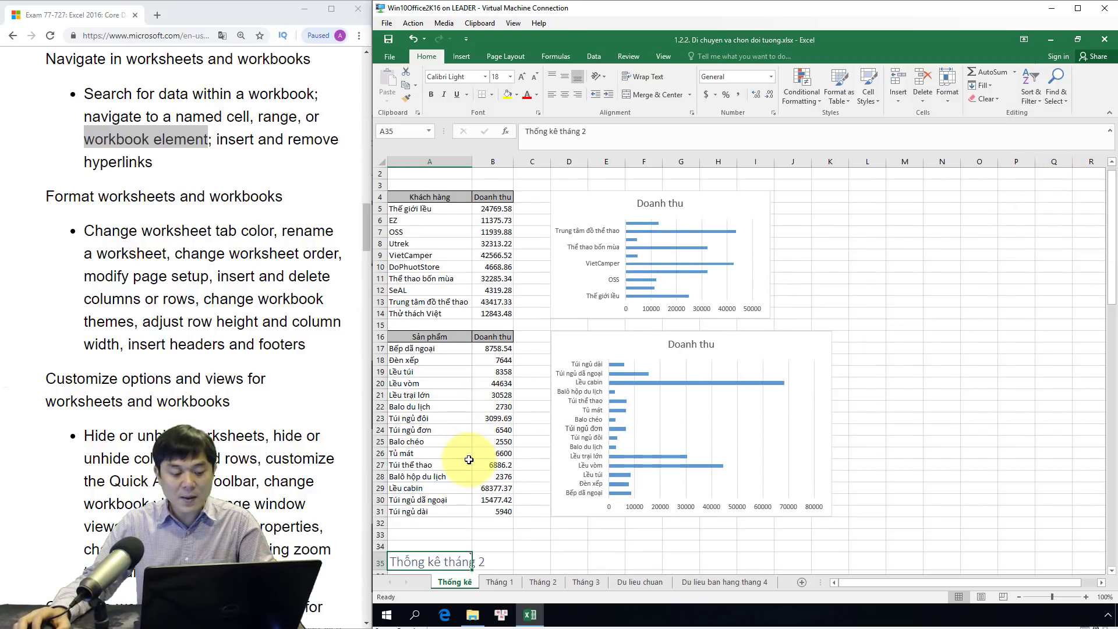
mouse_move(433, 565)
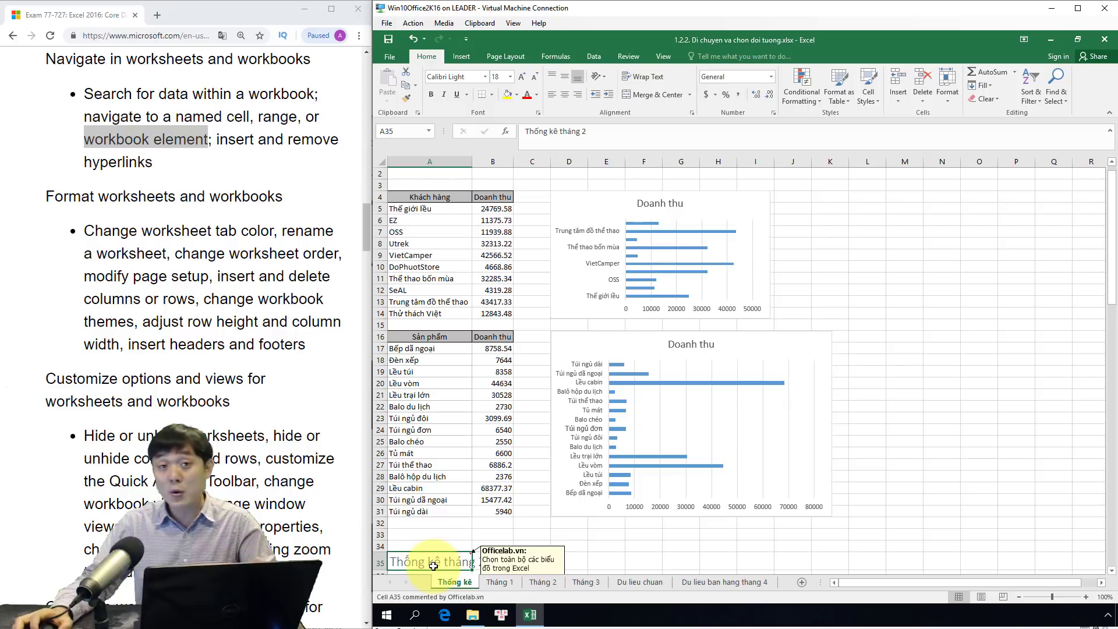
click(414, 267)
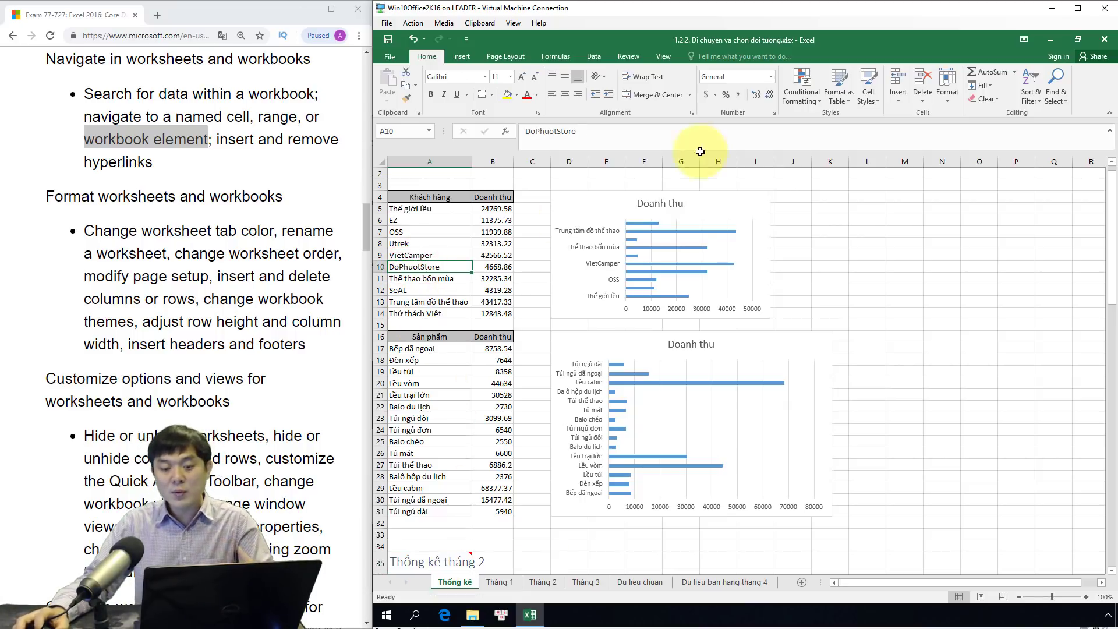
click(1063, 88)
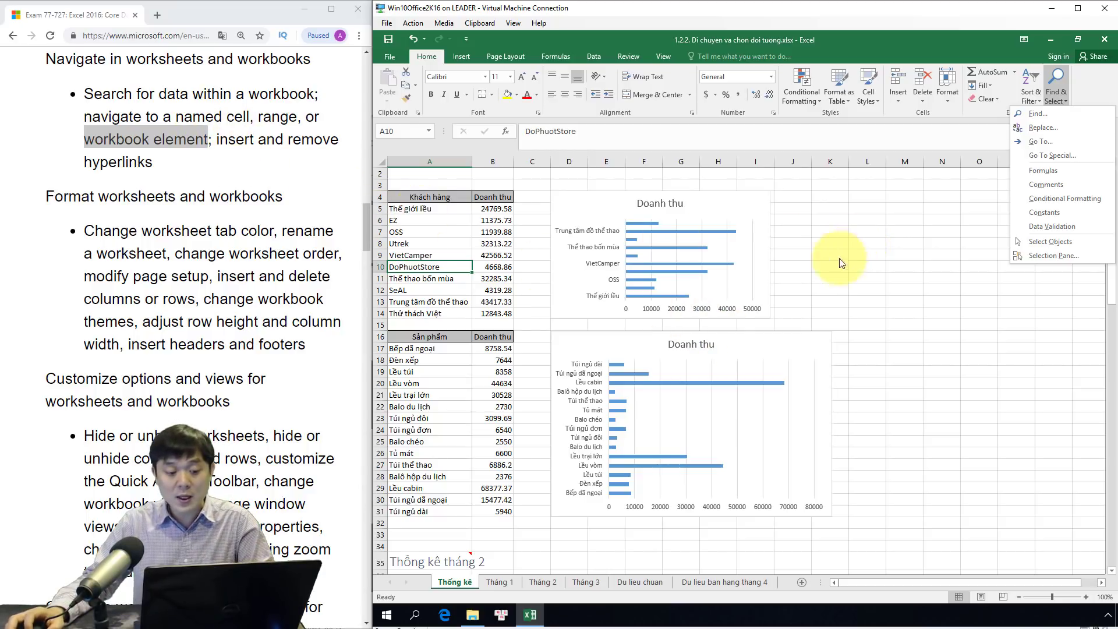
Step: Open Go To Special and set the selection type to Objects after briefly trying Constants
click(1039, 152)
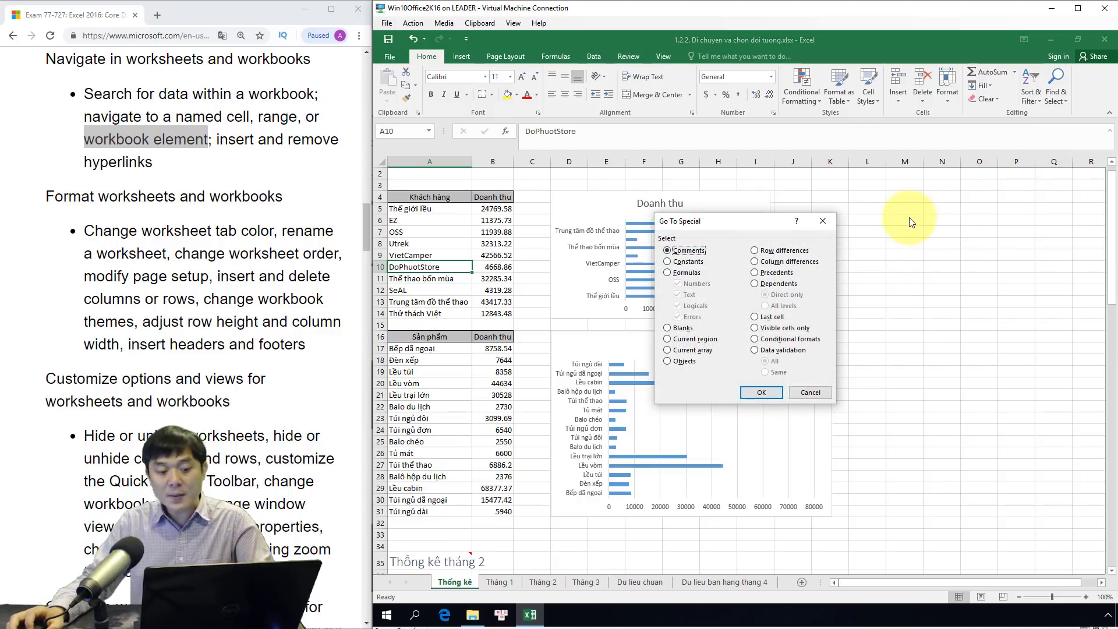
click(707, 227)
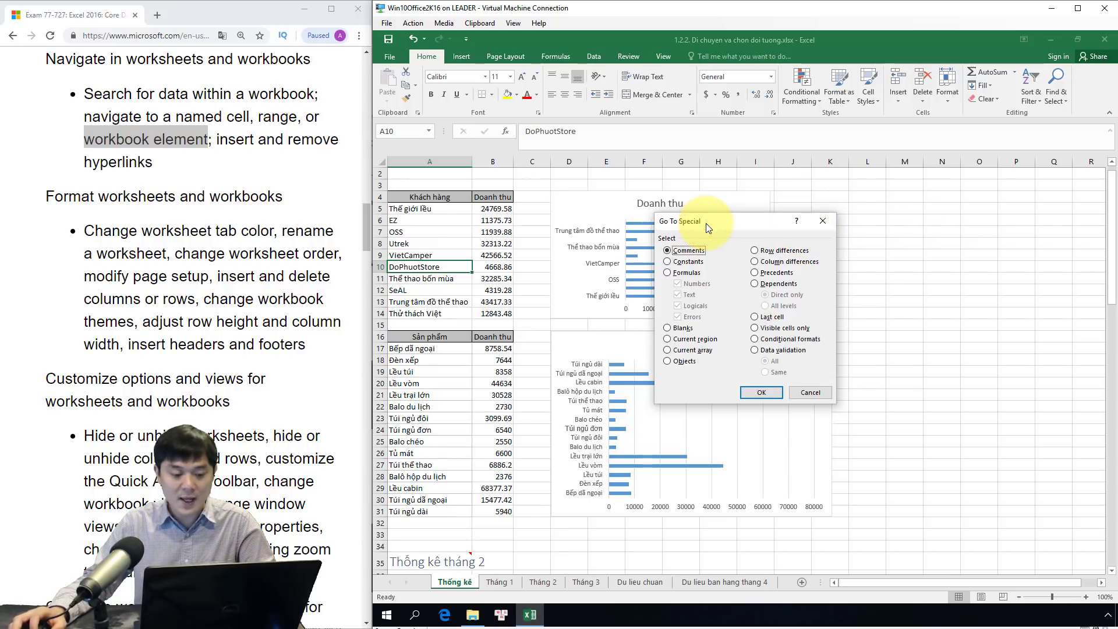
click(686, 360)
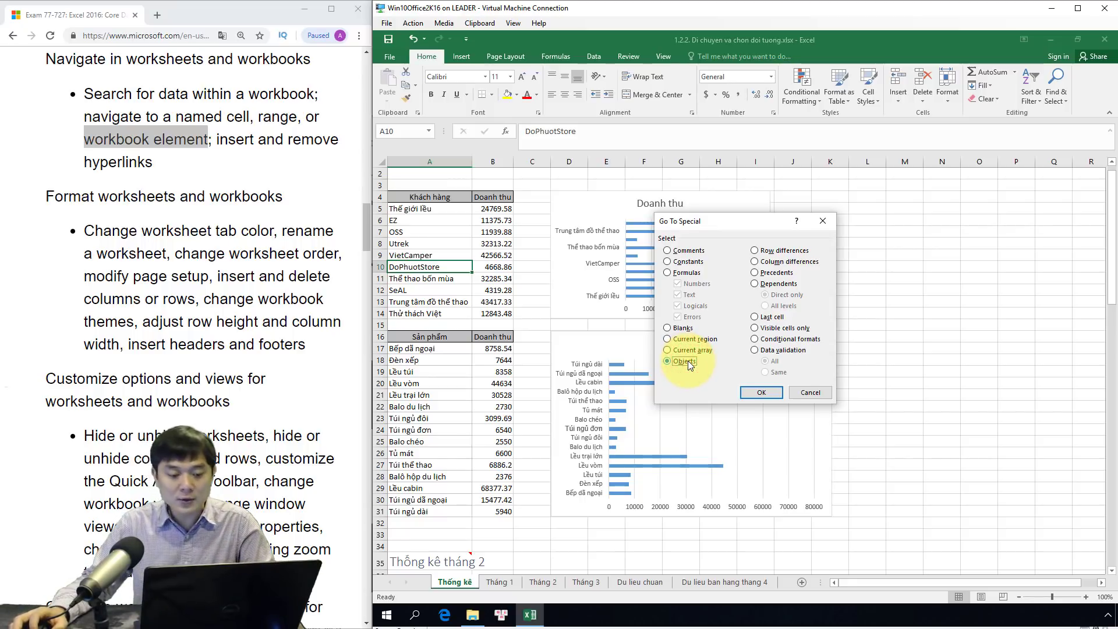
click(688, 262)
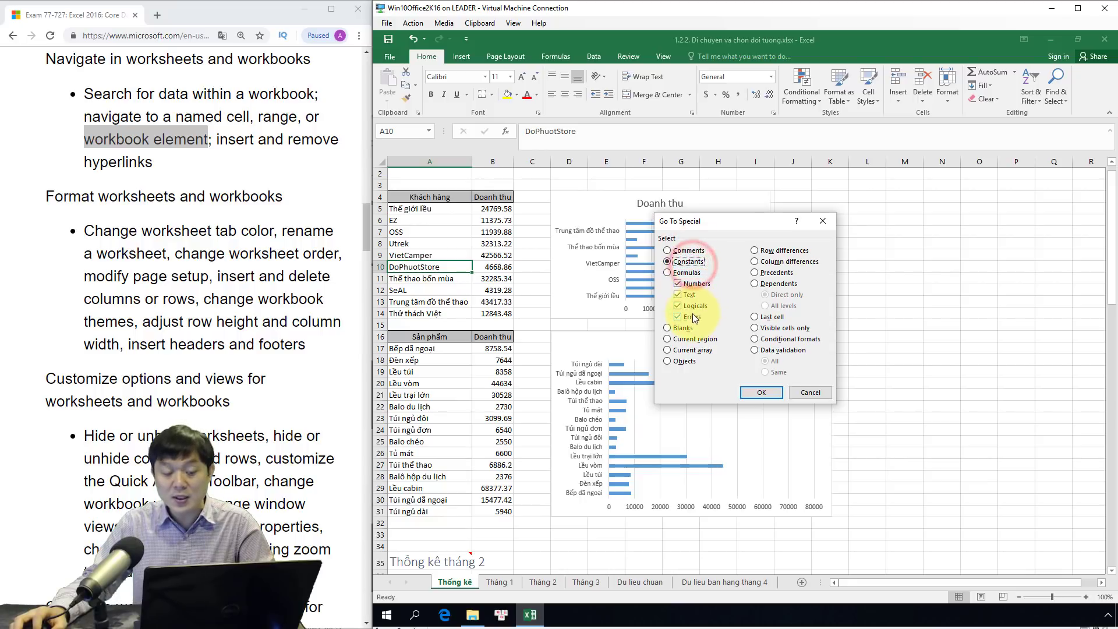
click(694, 361)
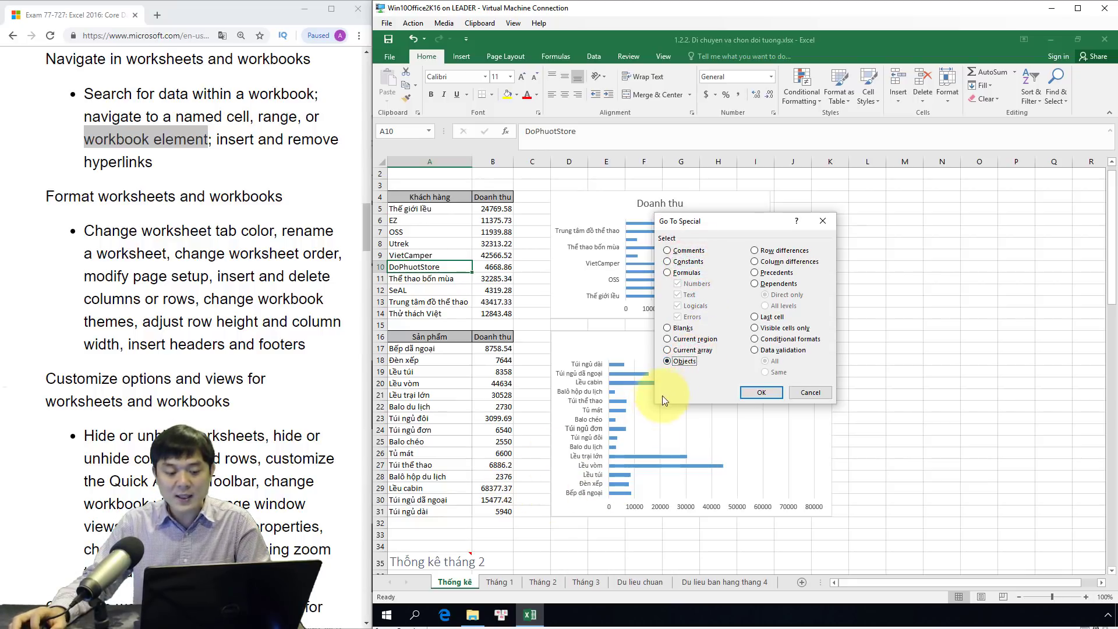
Step: Confirm Go To Special to select all charts on Thống kê, then deselect them at A1
click(760, 391)
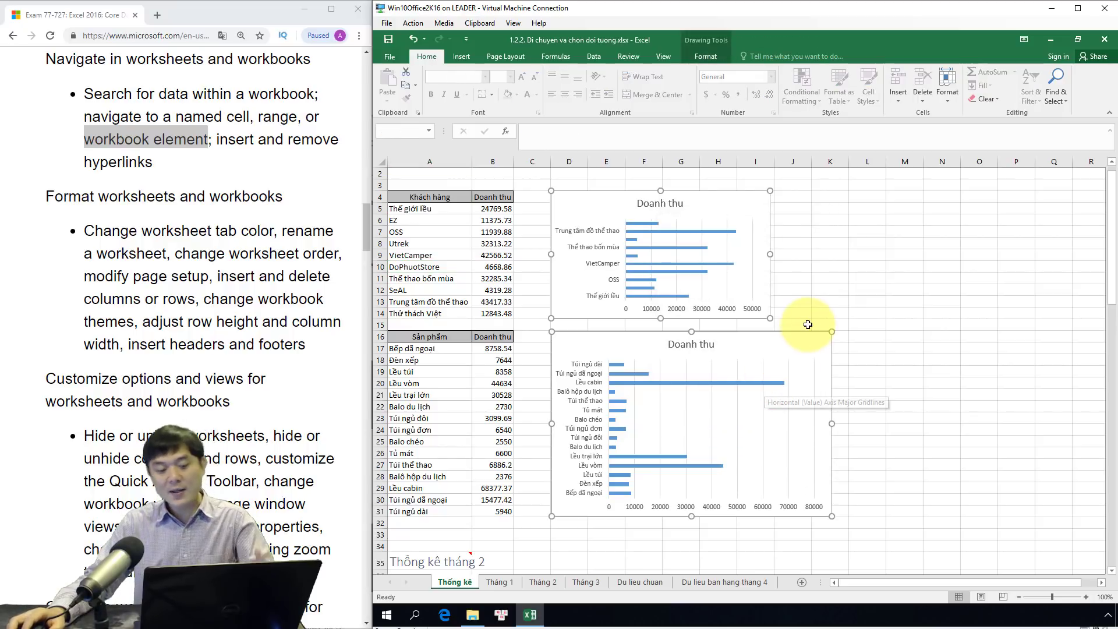
scroll(808, 324, down, 8)
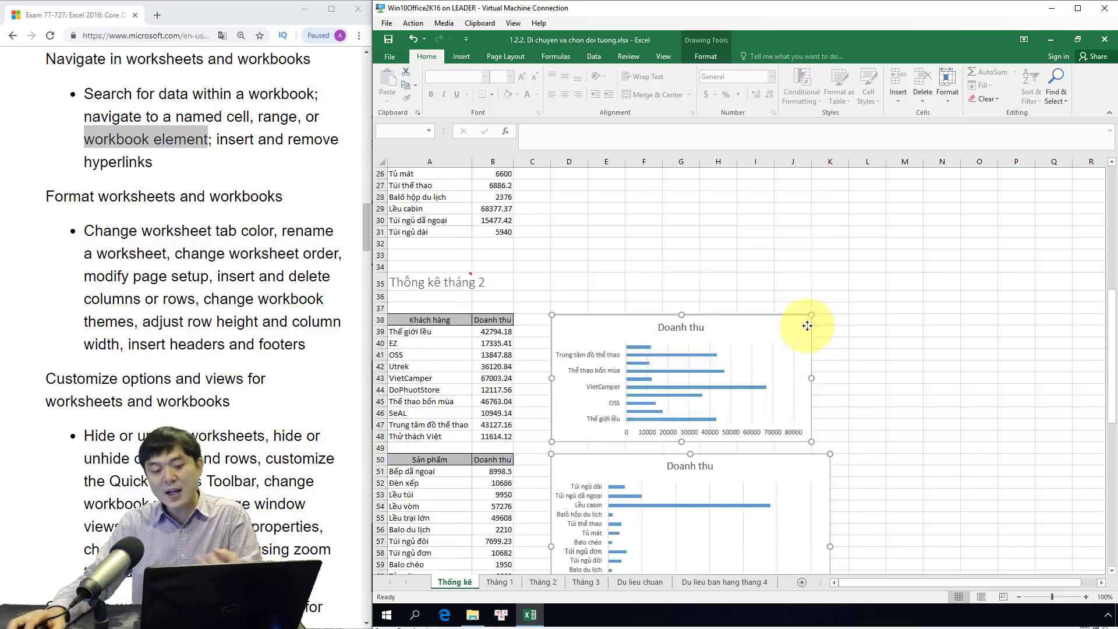
scroll(807, 325, up, 8)
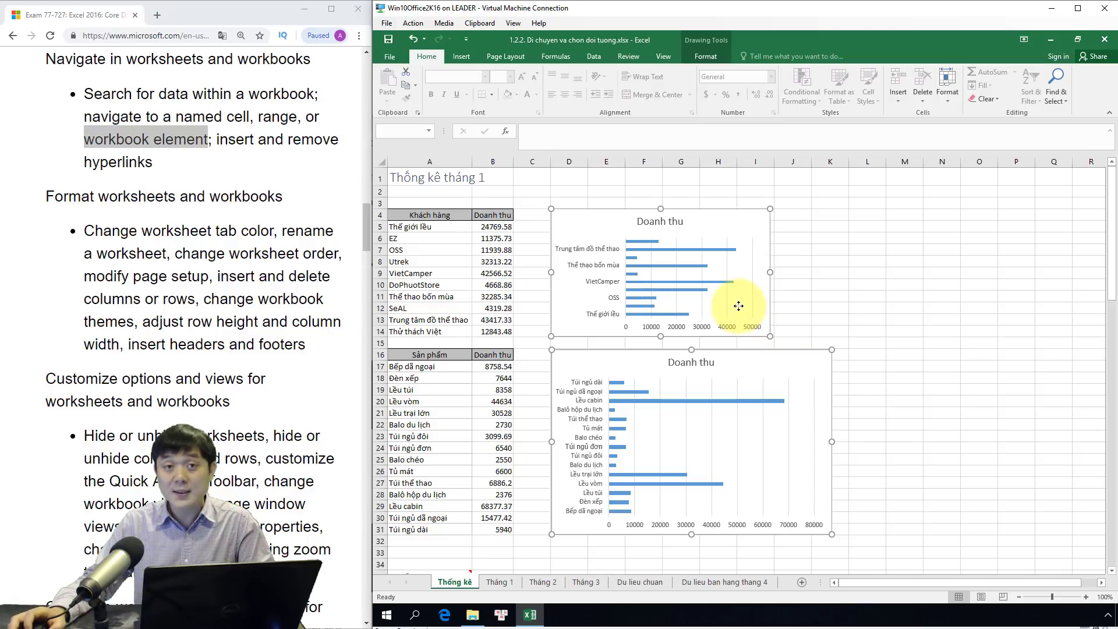
click(421, 181)
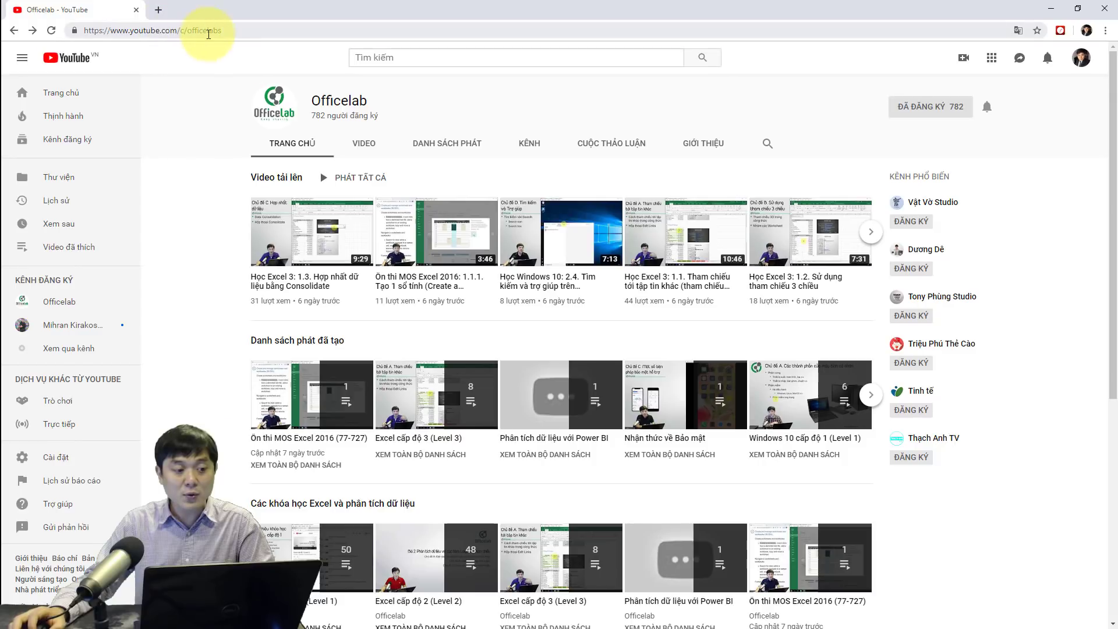
Step: Open the full Excel cấp độ 1 playlist and start lesson 1.4 'Di chuyển trong Excel'
scroll(206, 150, down, 6)
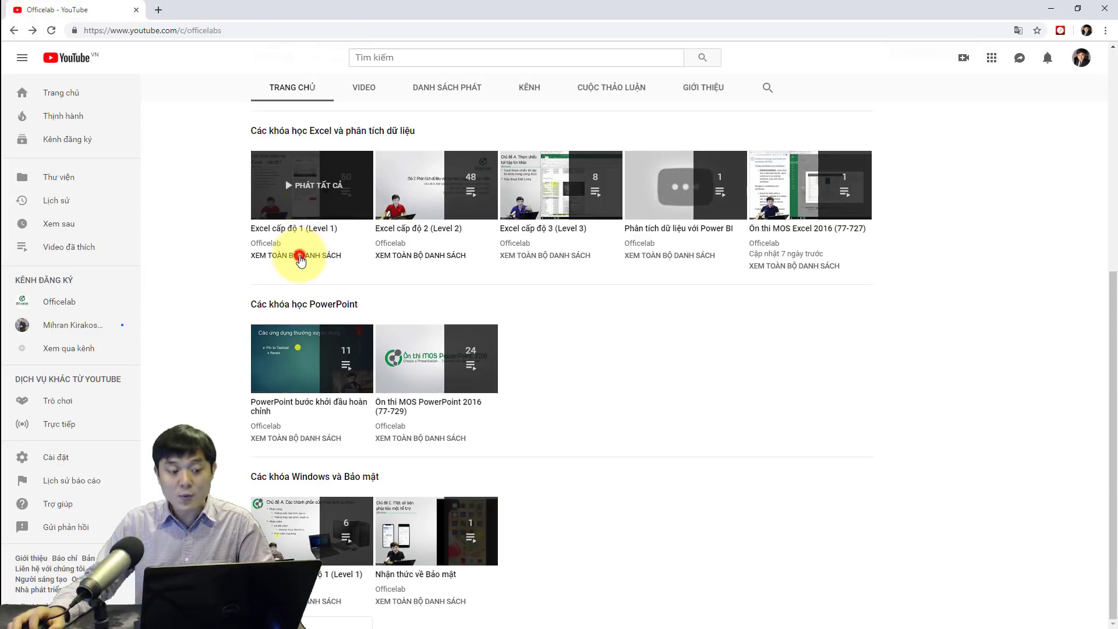
click(300, 260)
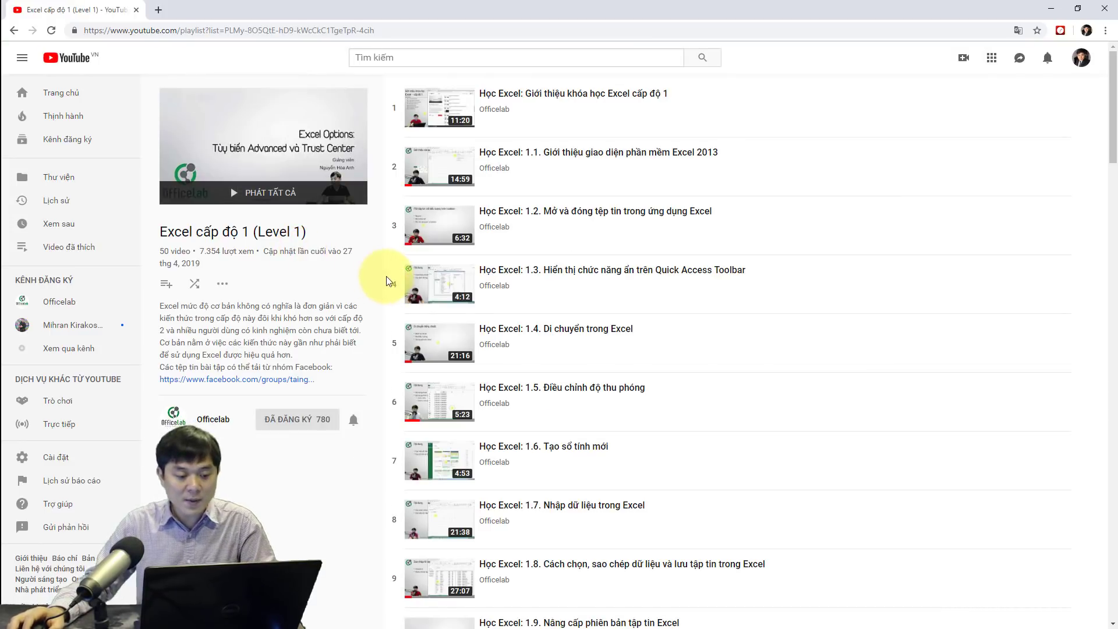
click(591, 334)
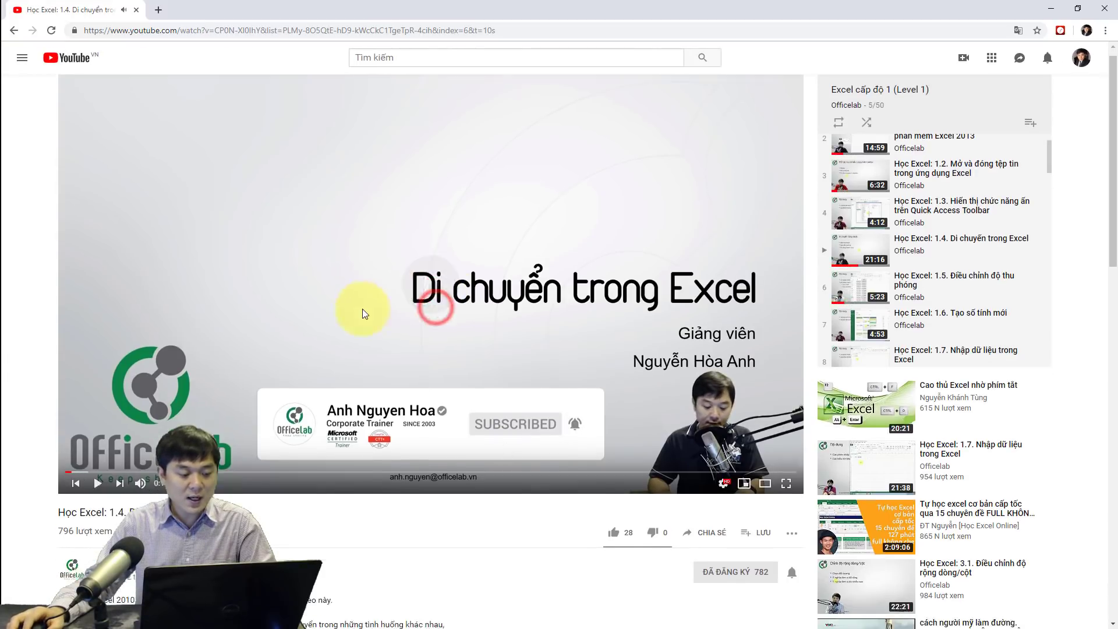
Step: Expand the description, play from the 12:05 chapter, pause, and minimize Chrome to reveal Excel
scroll(355, 318, down, 7)
click(123, 241)
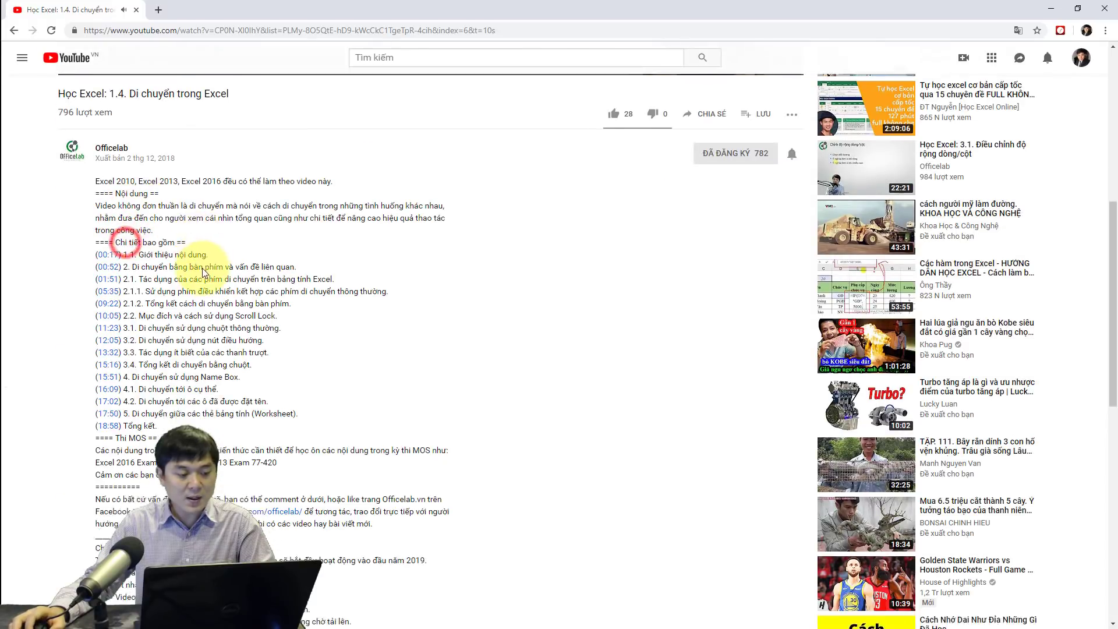
scroll(117, 227, down, 2)
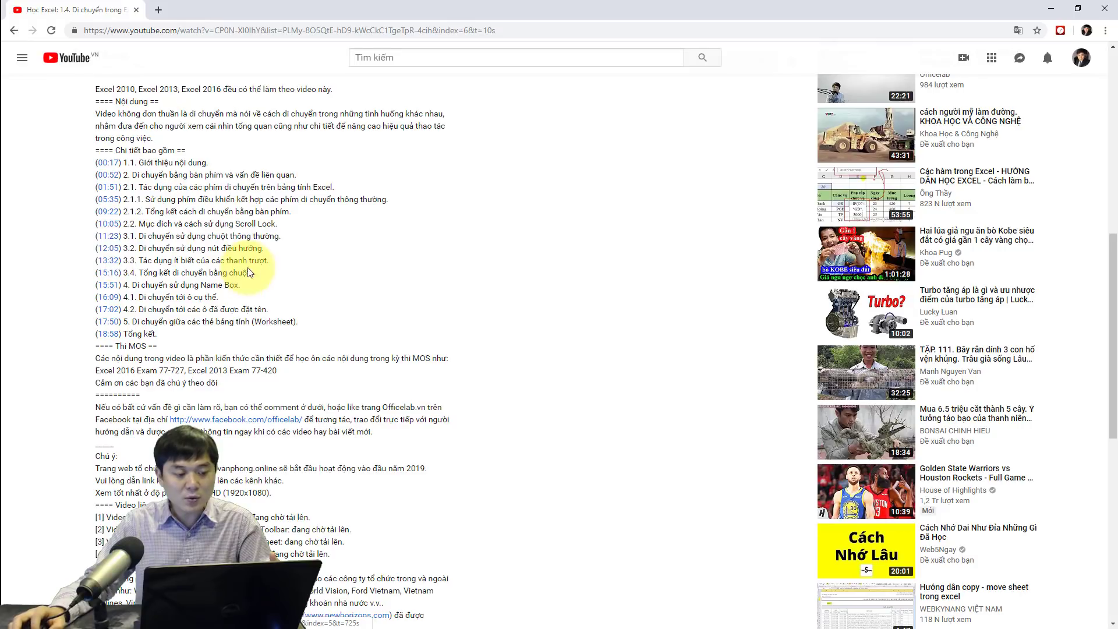
click(113, 254)
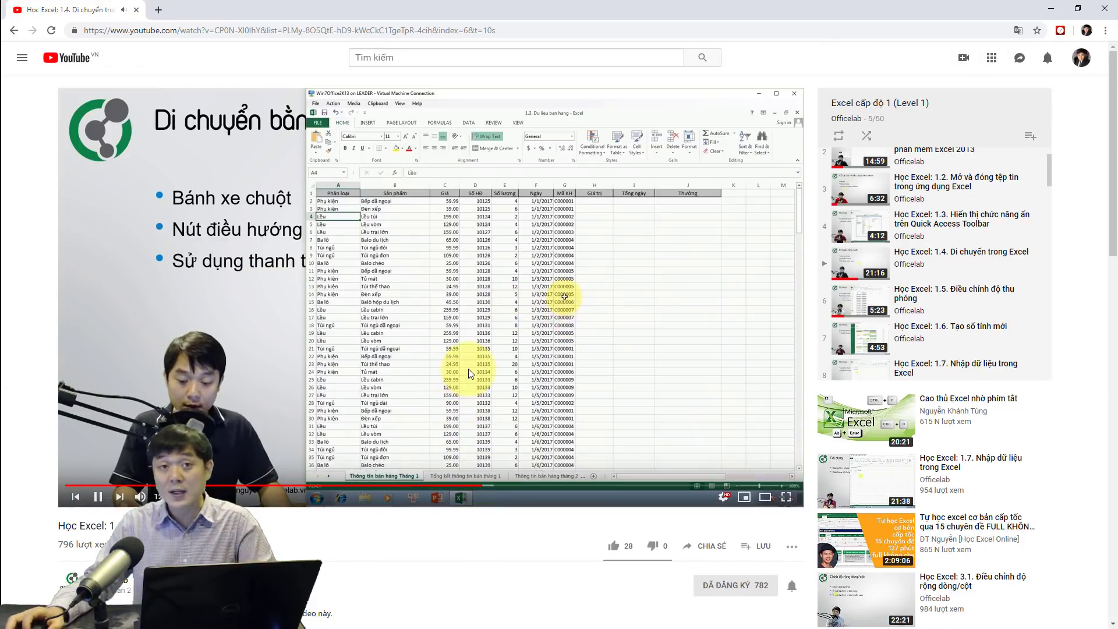
click(443, 340)
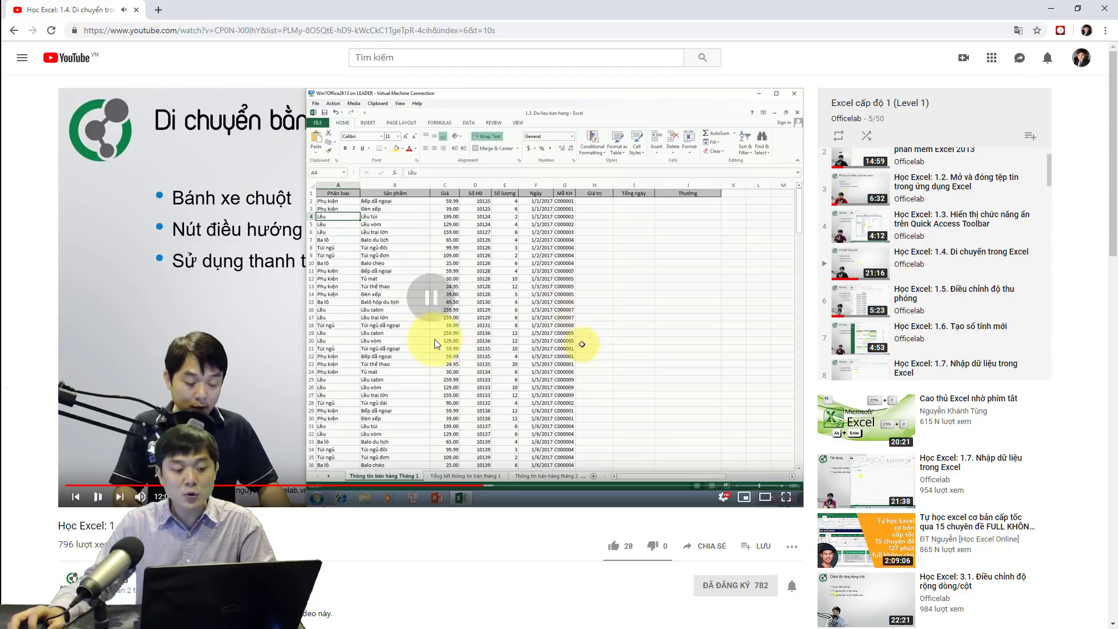
click(1047, 7)
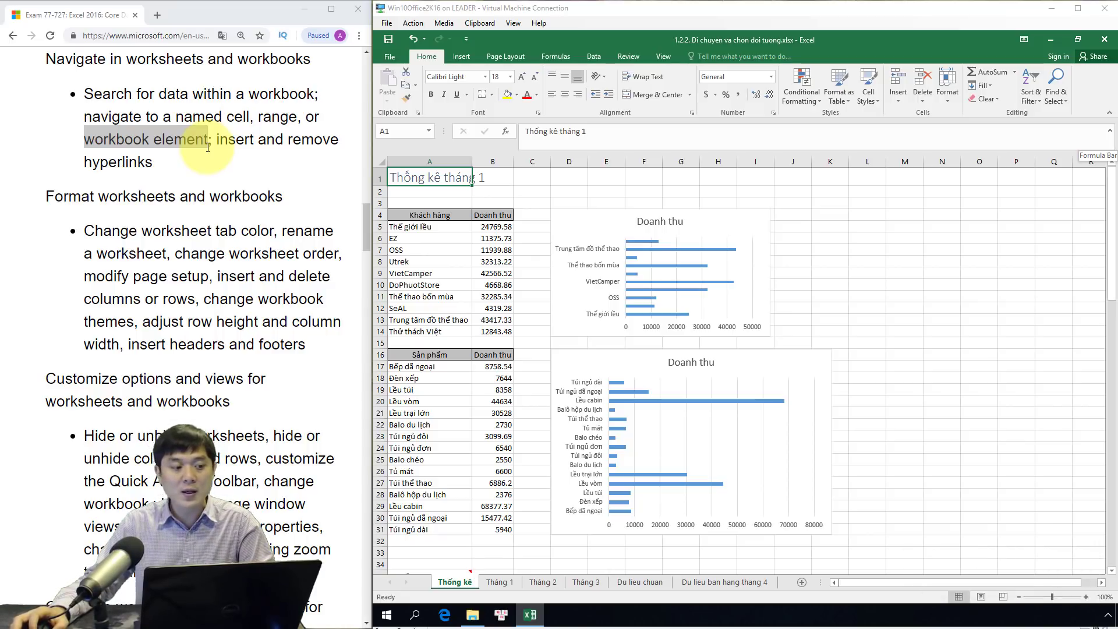
click(185, 150)
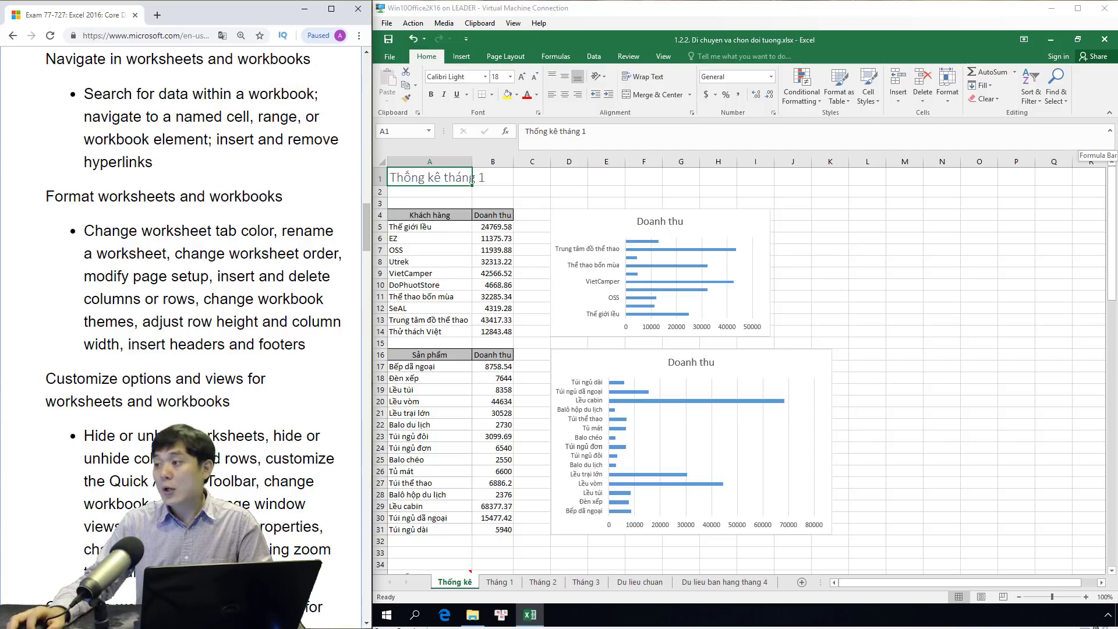
click(925, 64)
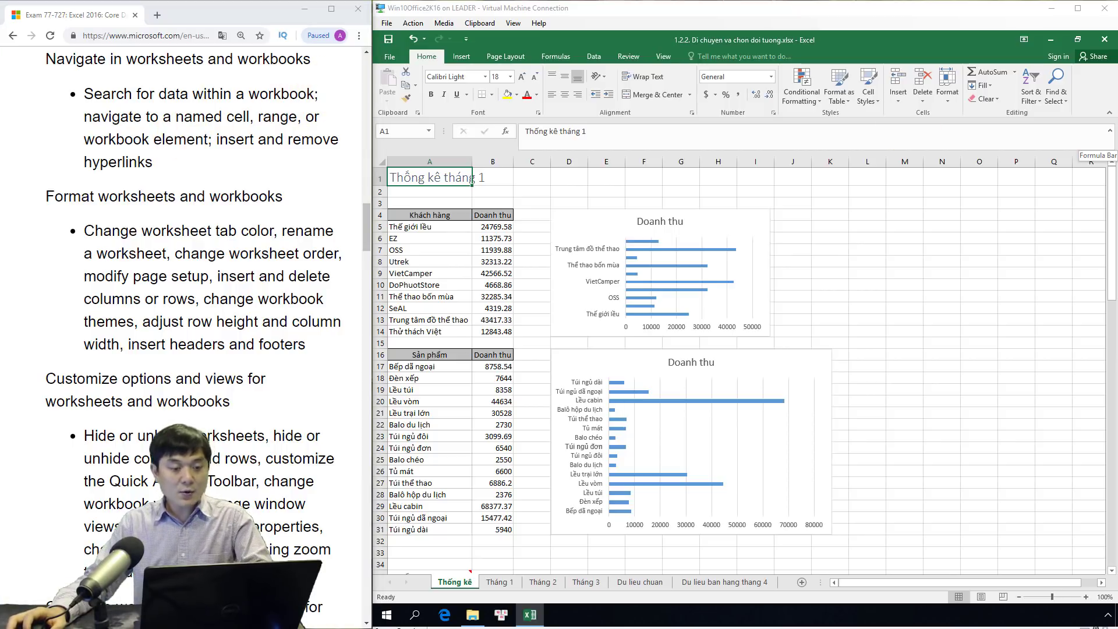